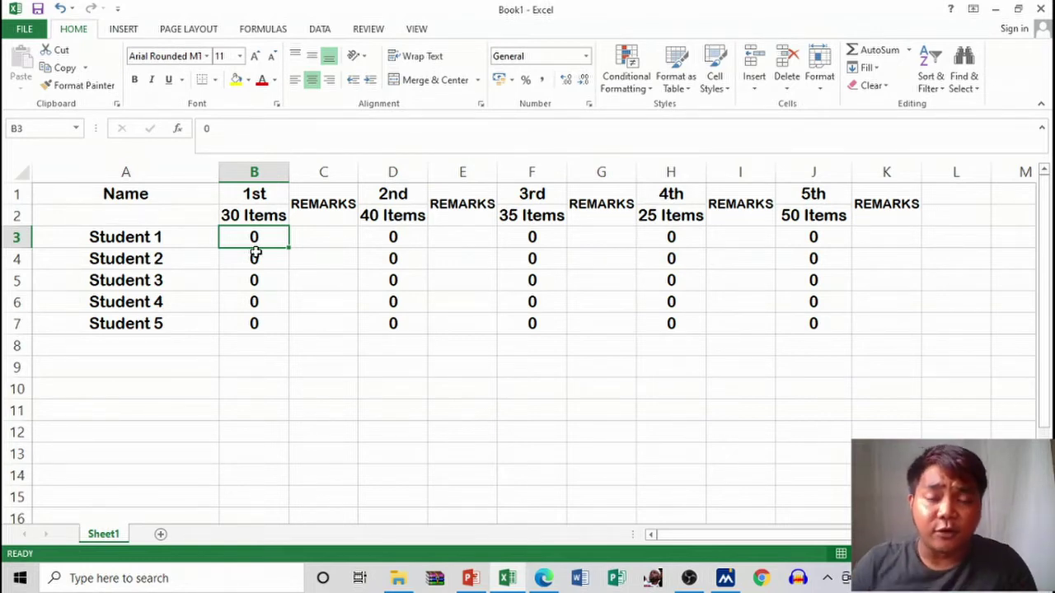
- Move across the header rows to review the quiz, REMARKS and item-count cells
{"action": "key", "text": "Right"}
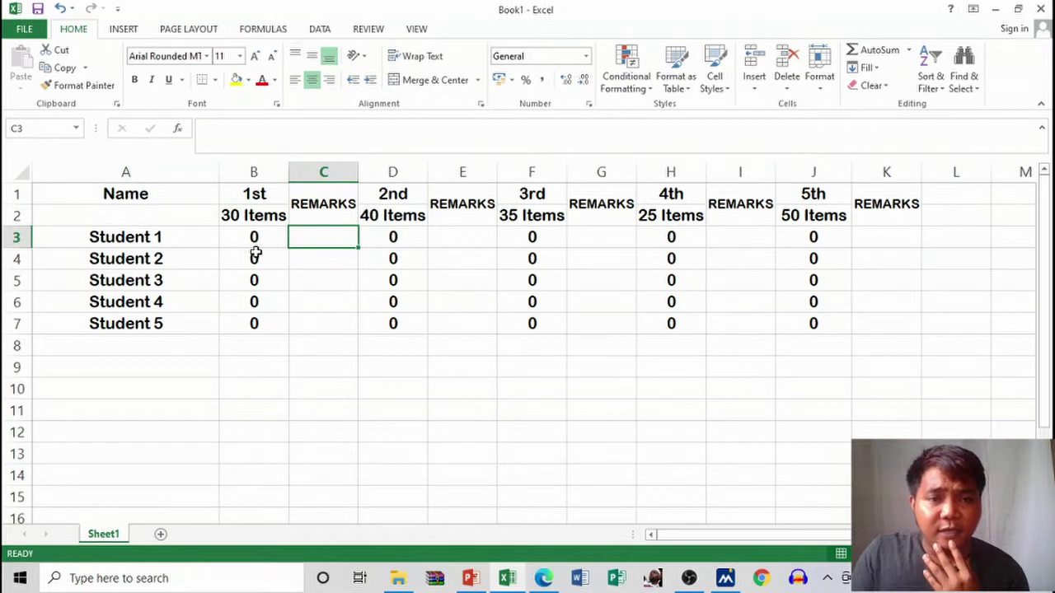
{"action": "key", "text": "Up"}
{"action": "key", "text": "Left"}
{"action": "key", "text": "Left"}
{"action": "key", "text": "Up"}
{"action": "key", "text": "Down"}
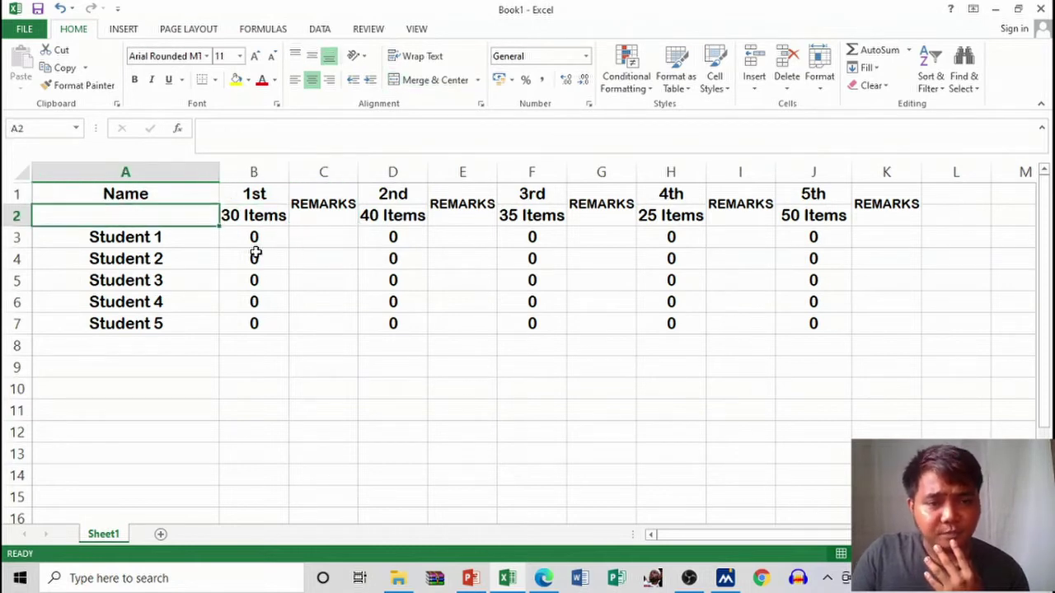
{"action": "key", "text": "Down"}
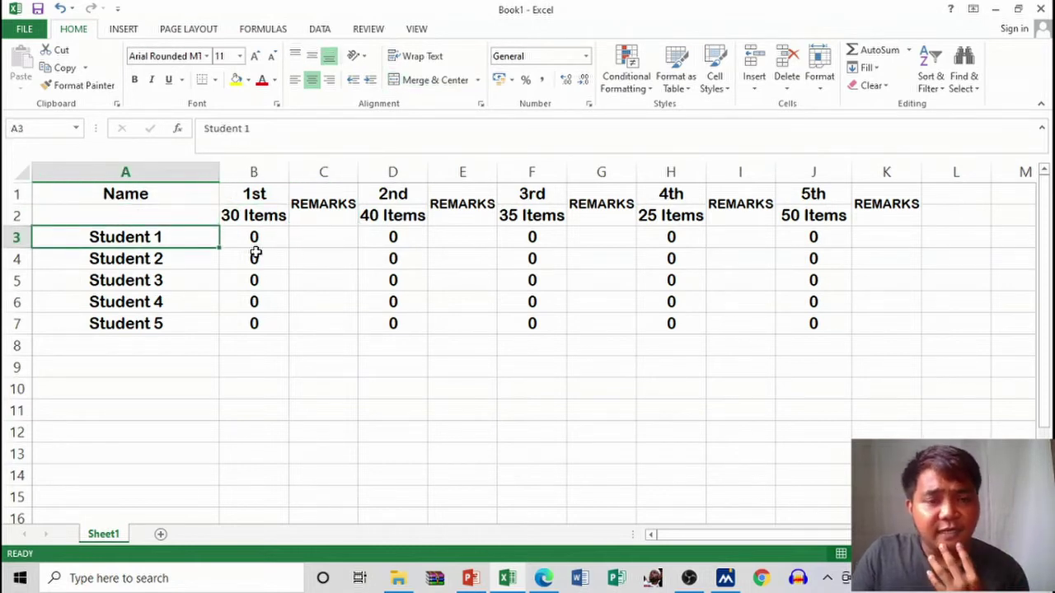
{"action": "key", "text": "Right"}
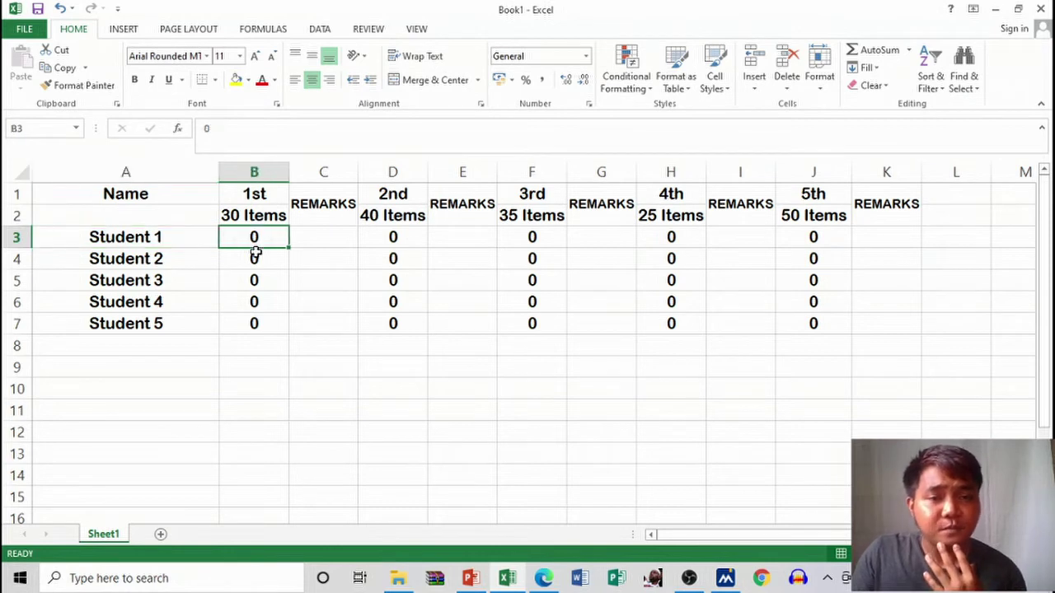
{"action": "key", "text": "Up"}
{"action": "key", "text": "Up"}
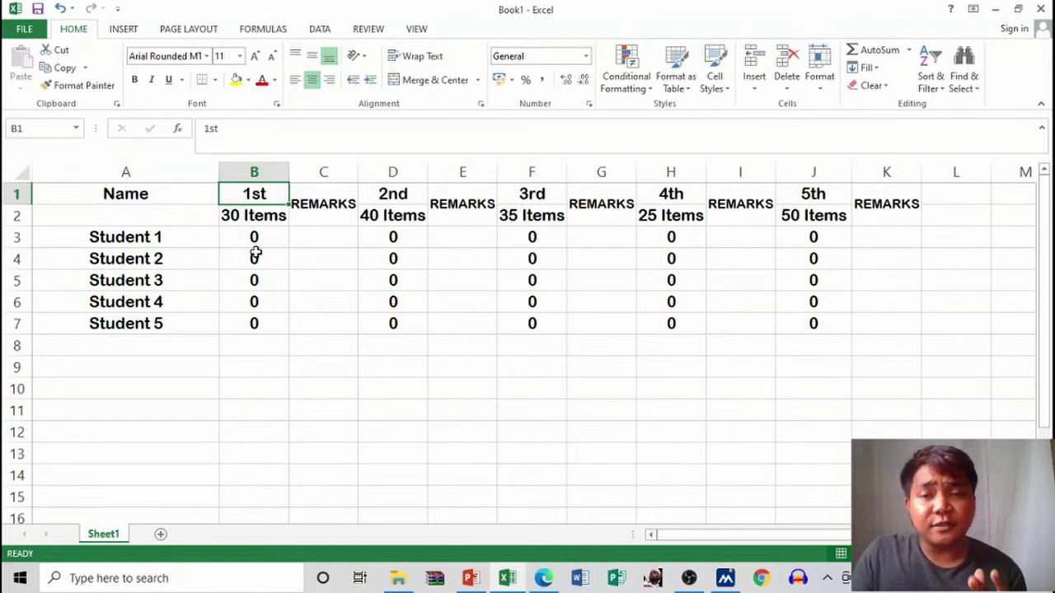
{"action": "key", "text": "Right"}
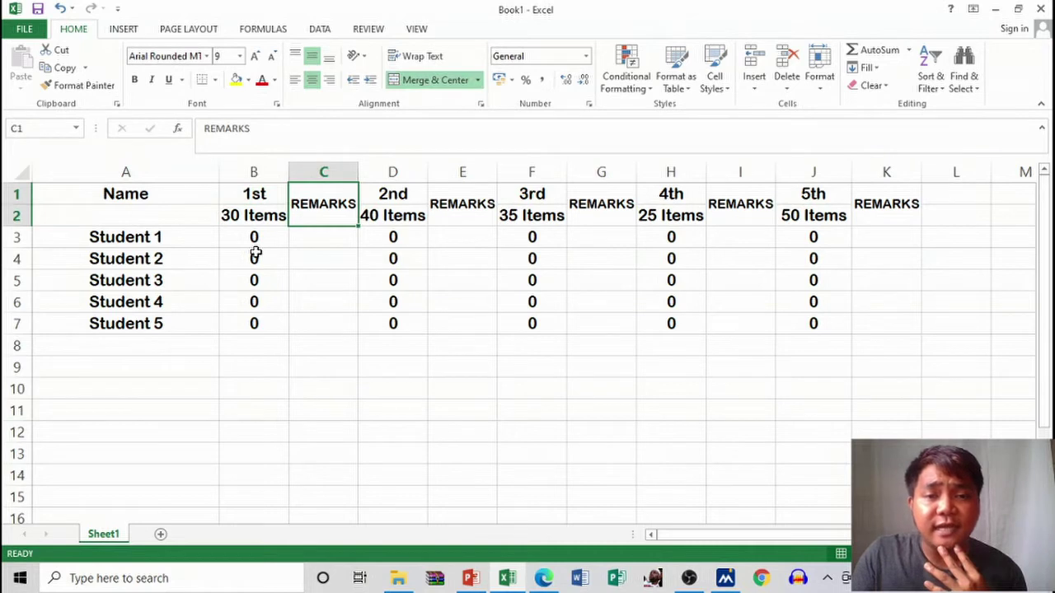
{"action": "key", "text": "Right"}
{"action": "key", "text": "Right"}
{"action": "key", "text": "Right"}
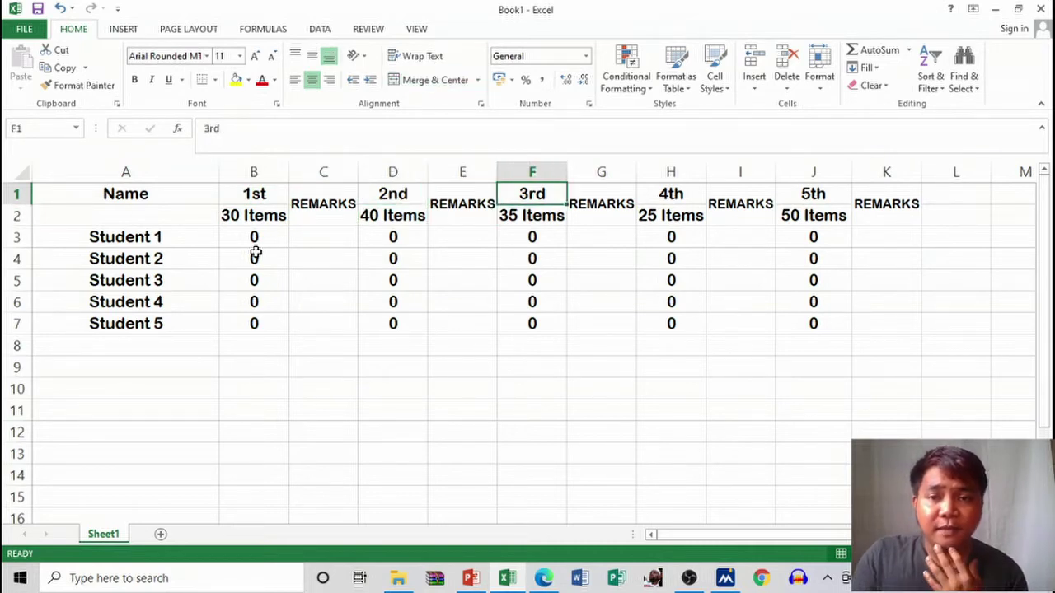
{"action": "key", "text": "Right"}
{"action": "key", "text": "Right"}
{"action": "key", "text": "Right"}
{"action": "key", "text": "Right"}
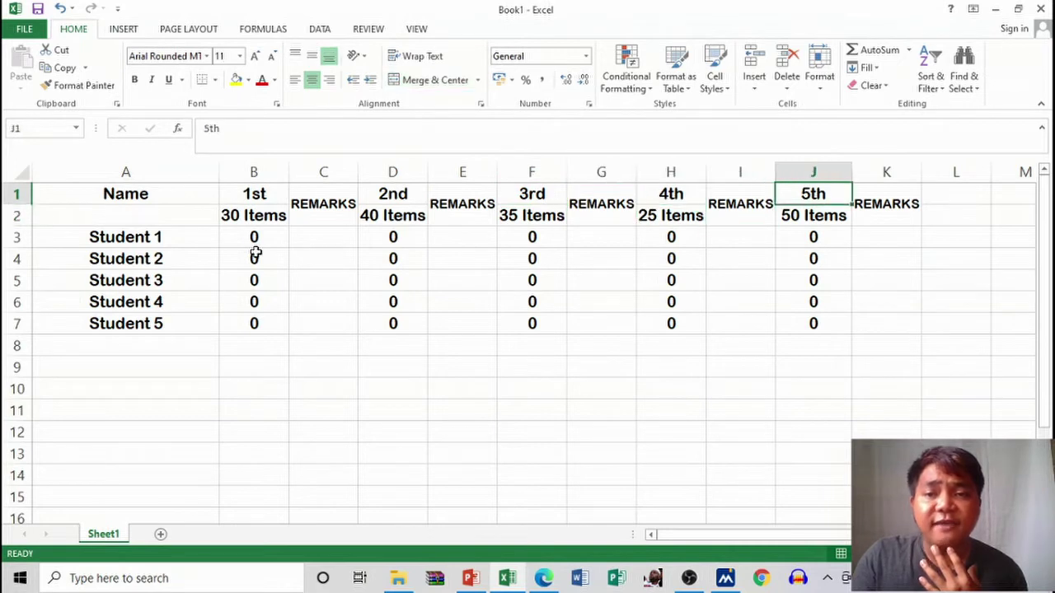
{"action": "key", "text": "Left"}
{"action": "key", "text": "Left"}
{"action": "key", "text": "Left"}
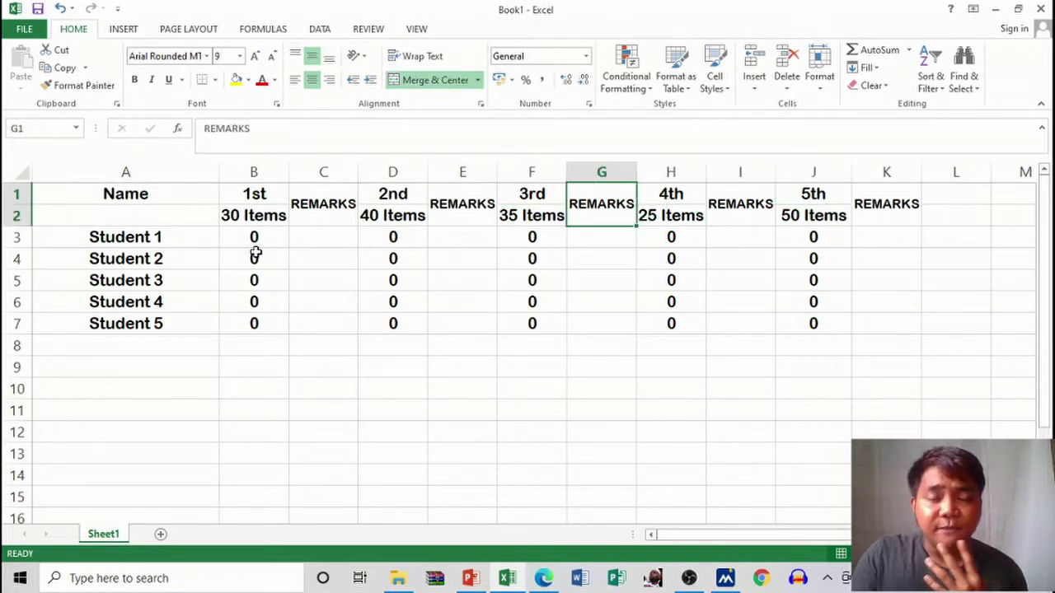
{"action": "key", "text": "Left"}
{"action": "key", "text": "Left"}
{"action": "key", "text": "Left"}
{"action": "key", "text": "Left"}
{"action": "key", "text": "Left"}
{"action": "key", "text": "Down"}
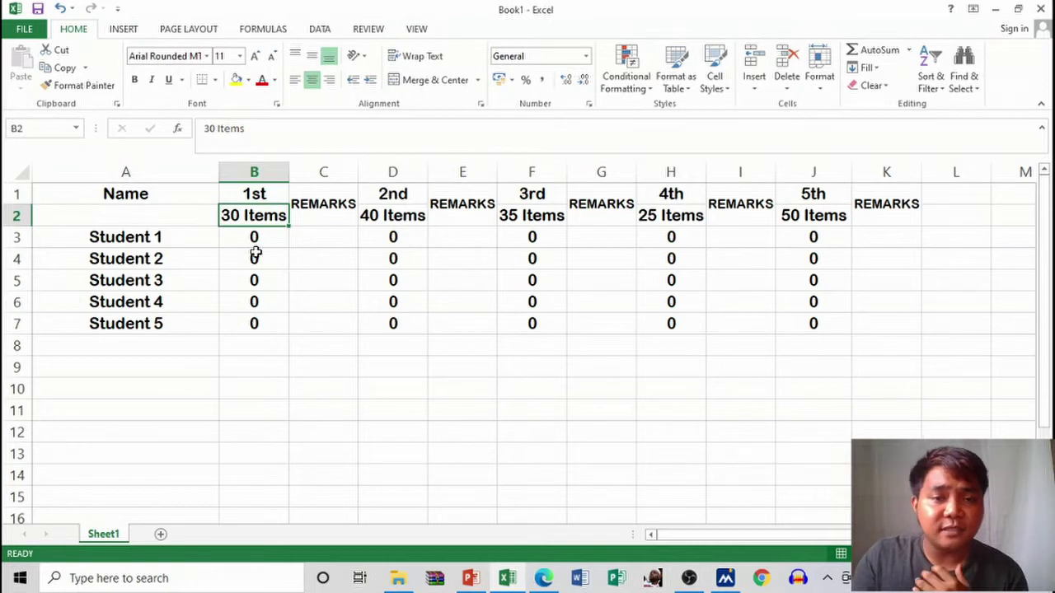
{"action": "key", "text": "Right"}
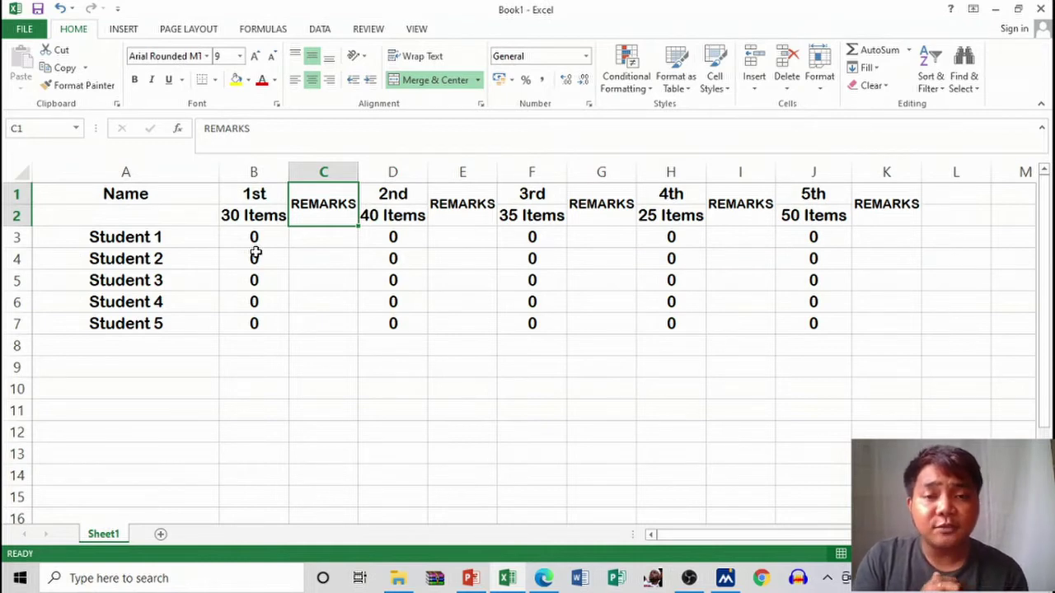
{"action": "key", "text": "Right"}
{"action": "key", "text": "Right"}
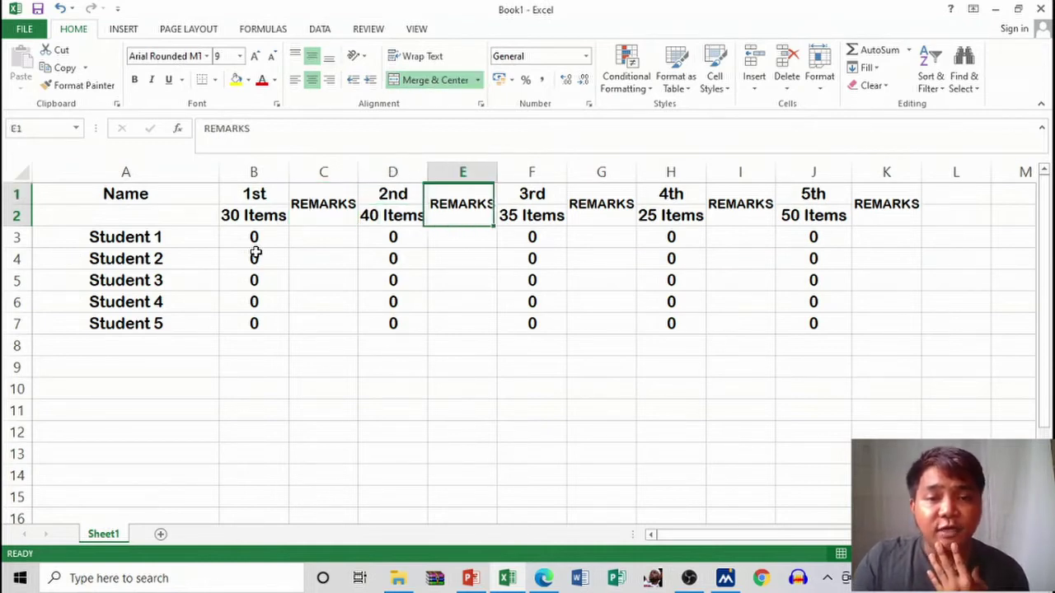
{"action": "key", "text": "Right"}
{"action": "key", "text": "Right"}
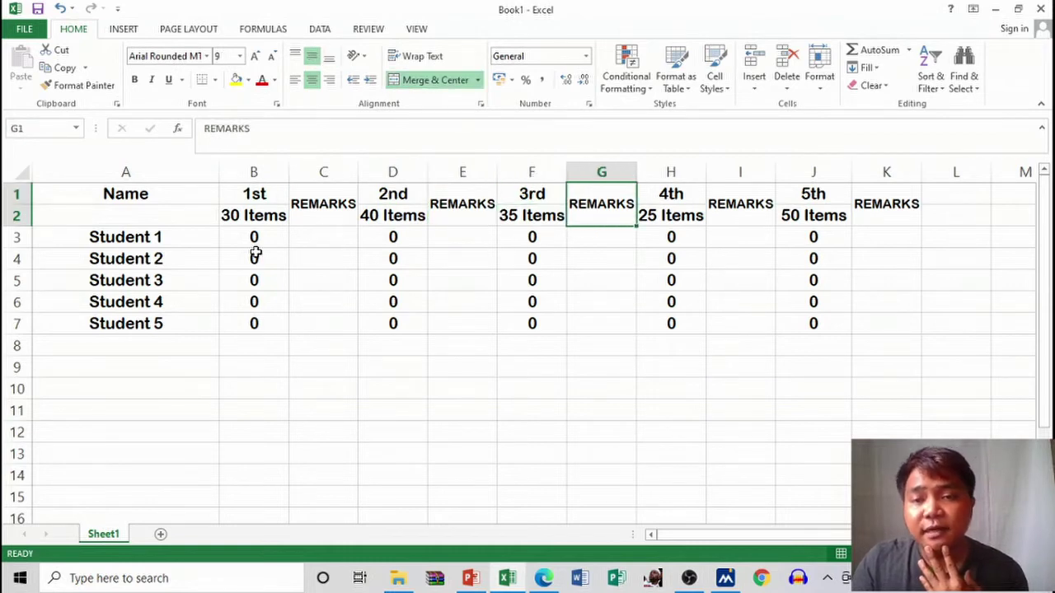
{"action": "key", "text": "Right"}
{"action": "key", "text": "Right"}
{"action": "key", "text": "Right"}
{"action": "key", "text": "Right"}
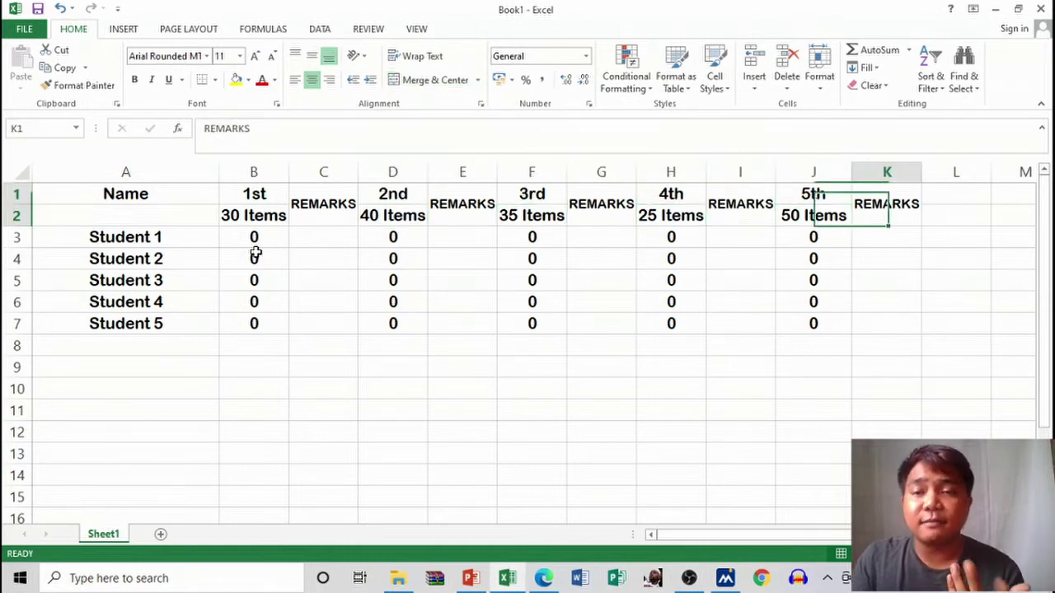
{"action": "key", "text": "Down"}
{"action": "key", "text": "Left"}
{"action": "key", "text": "Left"}
{"action": "key", "text": "Left"}
{"action": "key", "text": "Left"}
{"action": "key", "text": "Left"}
{"action": "key", "text": "Left"}
{"action": "key", "text": "Left"}
{"action": "key", "text": "Left"}
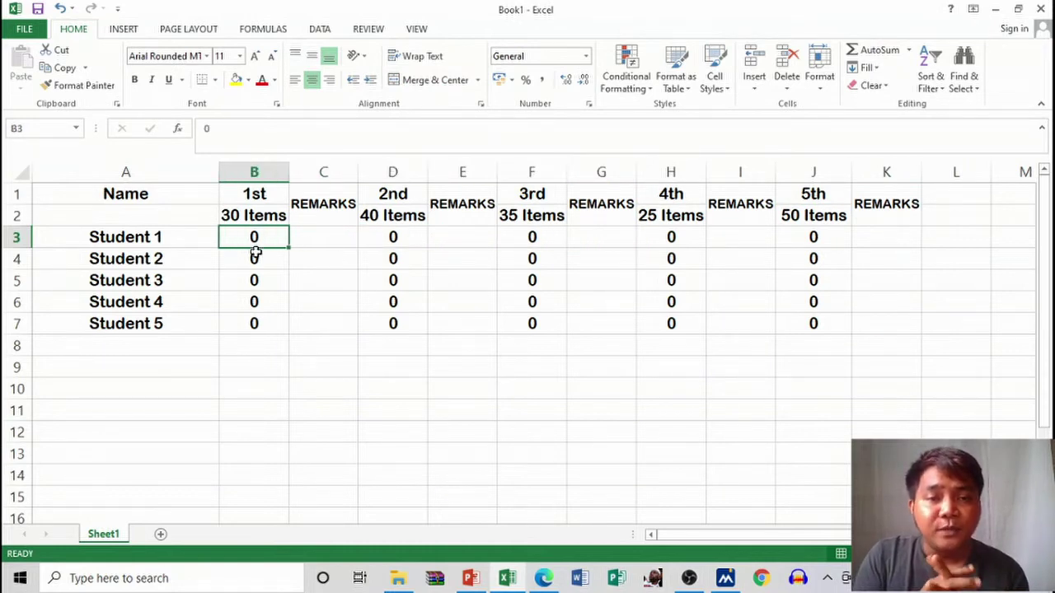
- Enter =IF(B3<15,"FAILED","PASSED") in C3 so Student 1 shows FAILED
{"action": "key", "text": "Right"}
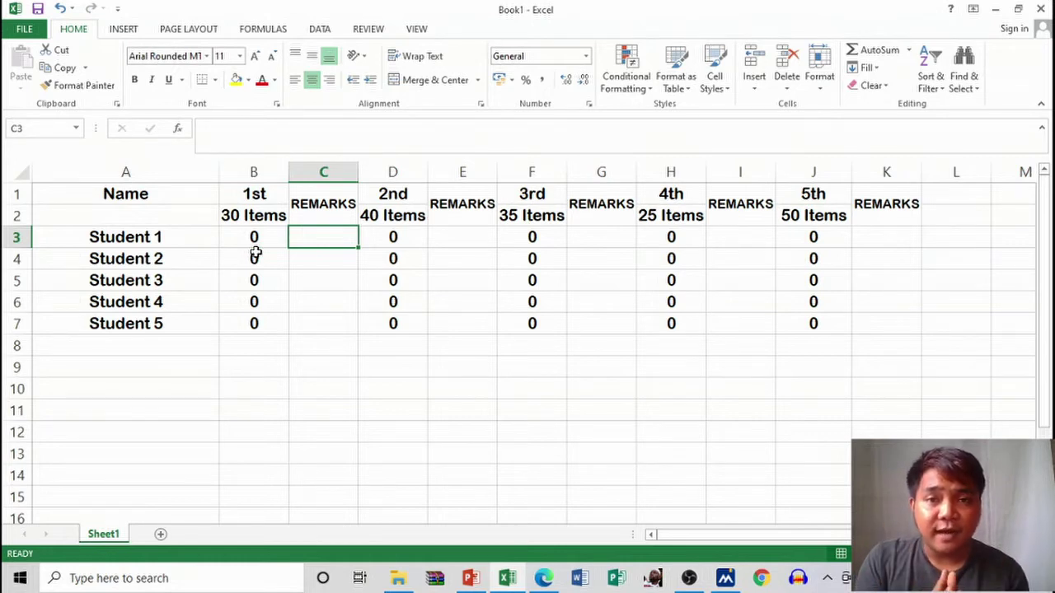
{"action": "type", "text": "="}
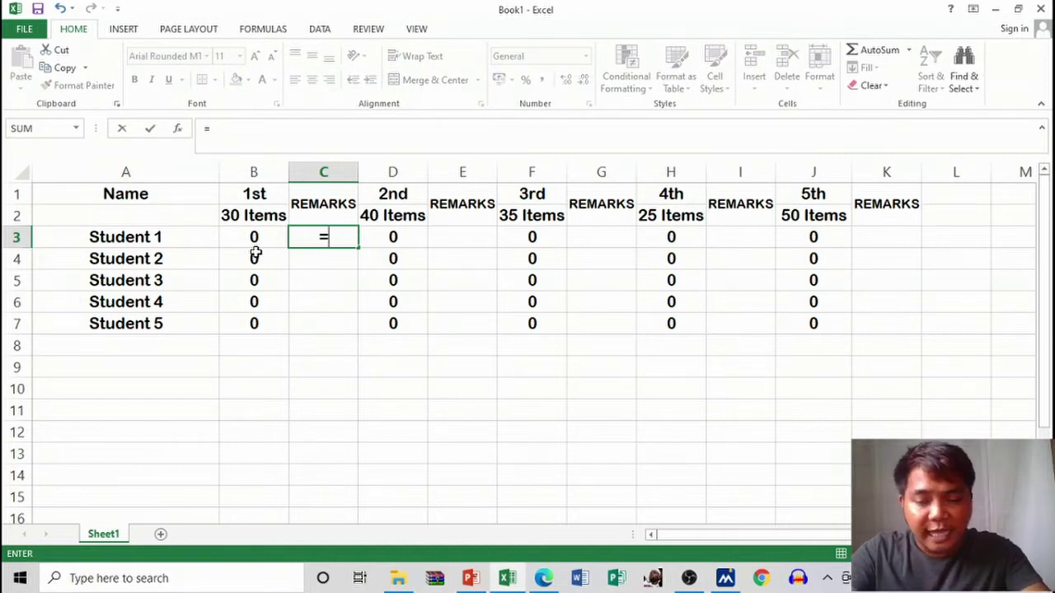
{"action": "type", "text": "IF"}
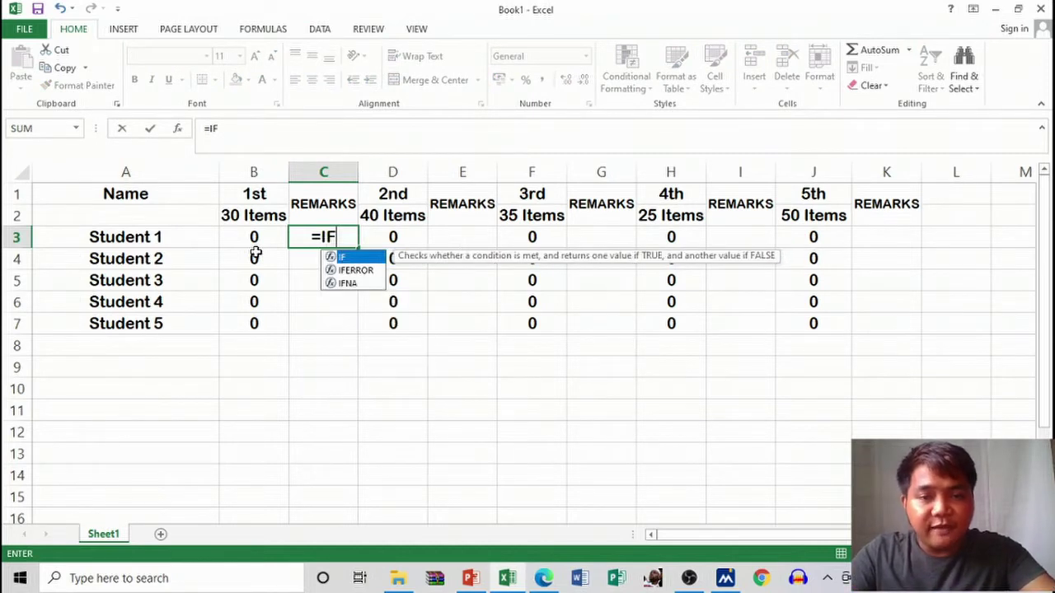
{"action": "type", "text": "("}
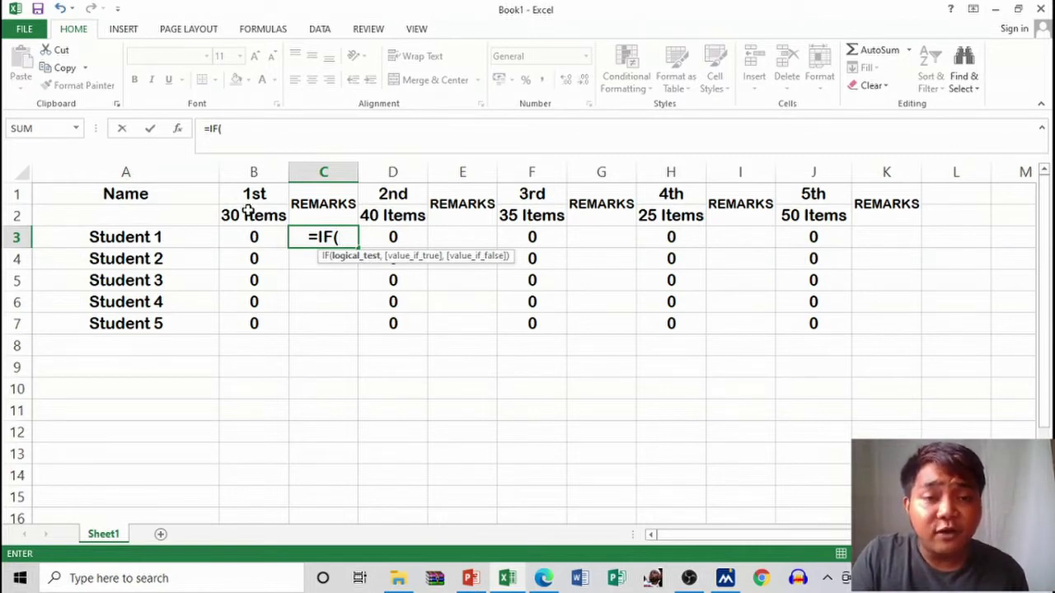
{"action": "left_click", "coordinate": [251, 237]}
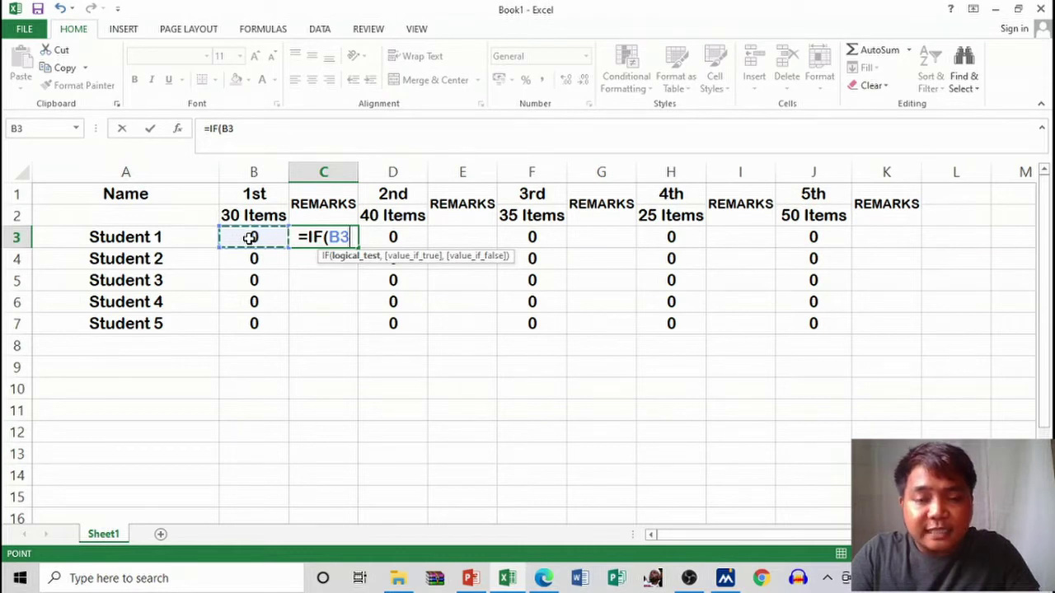
{"action": "type", "text": "<"}
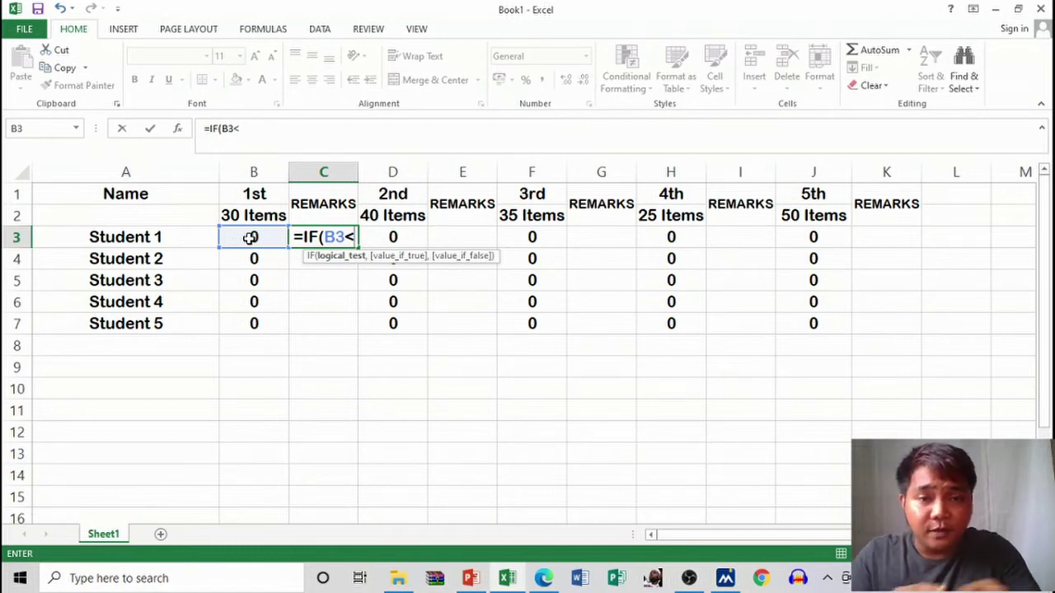
{"action": "type", "text": "15,\"FAIL"}
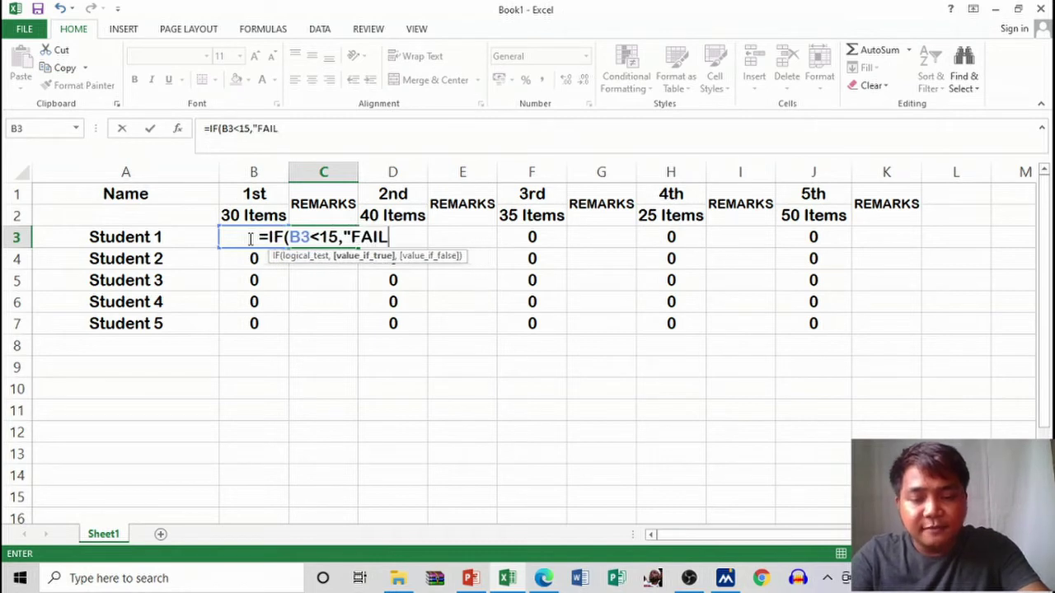
{"action": "type", "text": "ED"}
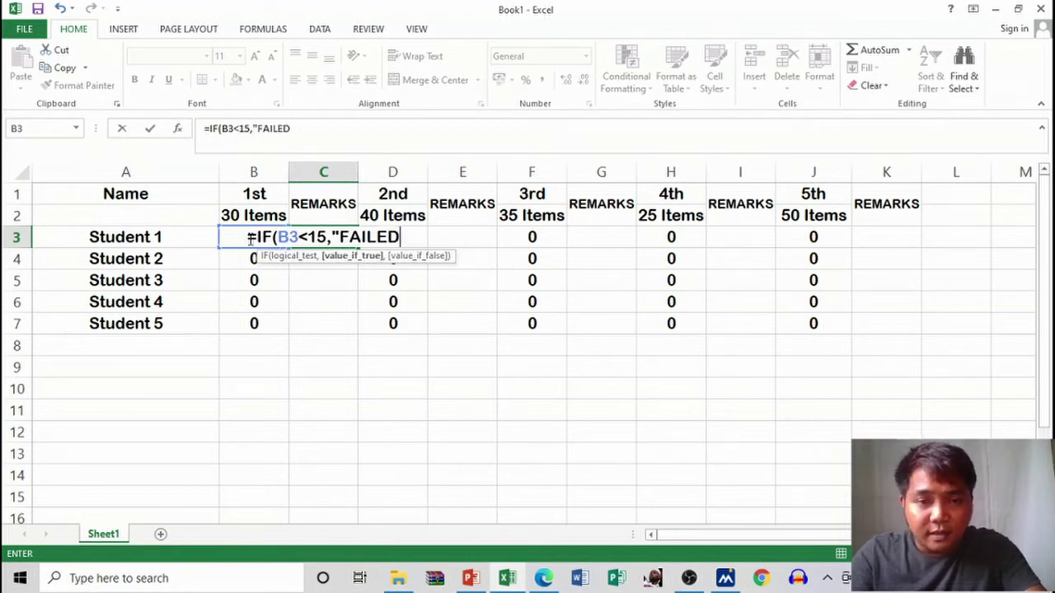
{"action": "type", "text": "\",\""}
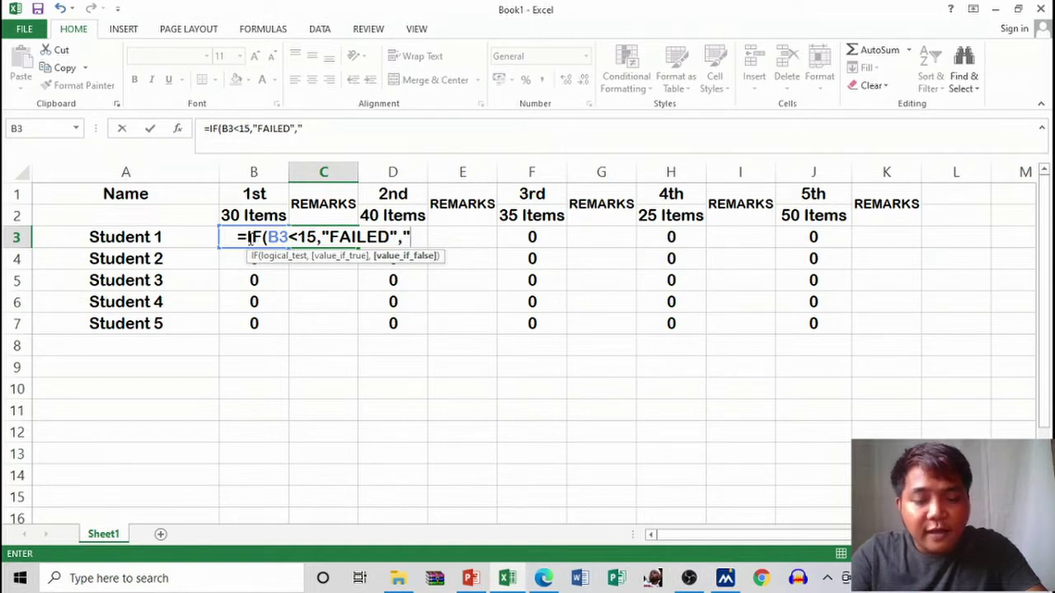
{"action": "type", "text": "PASSED"}
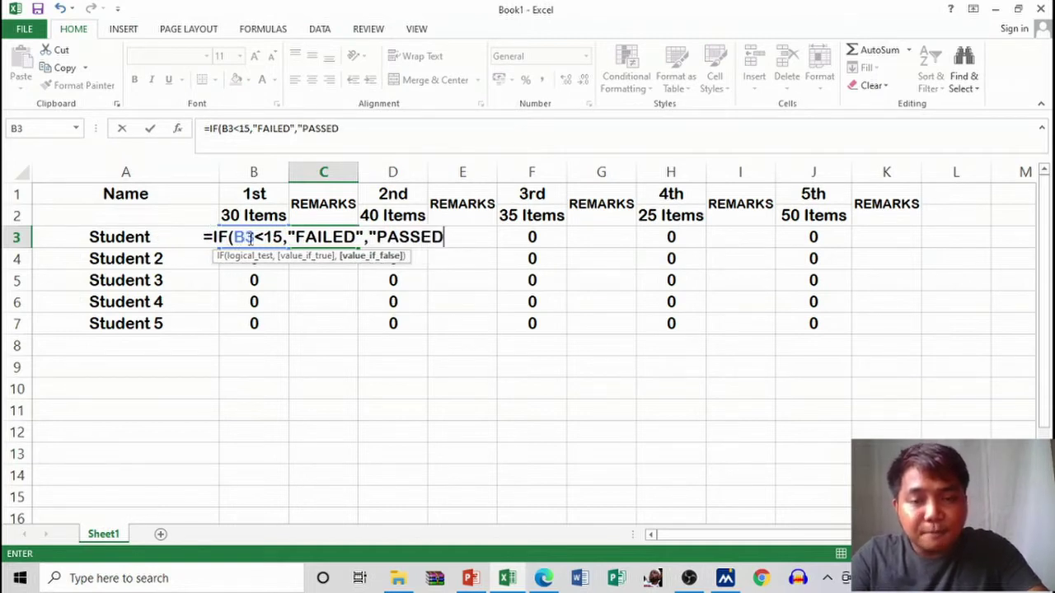
{"action": "type", "text": "\""}
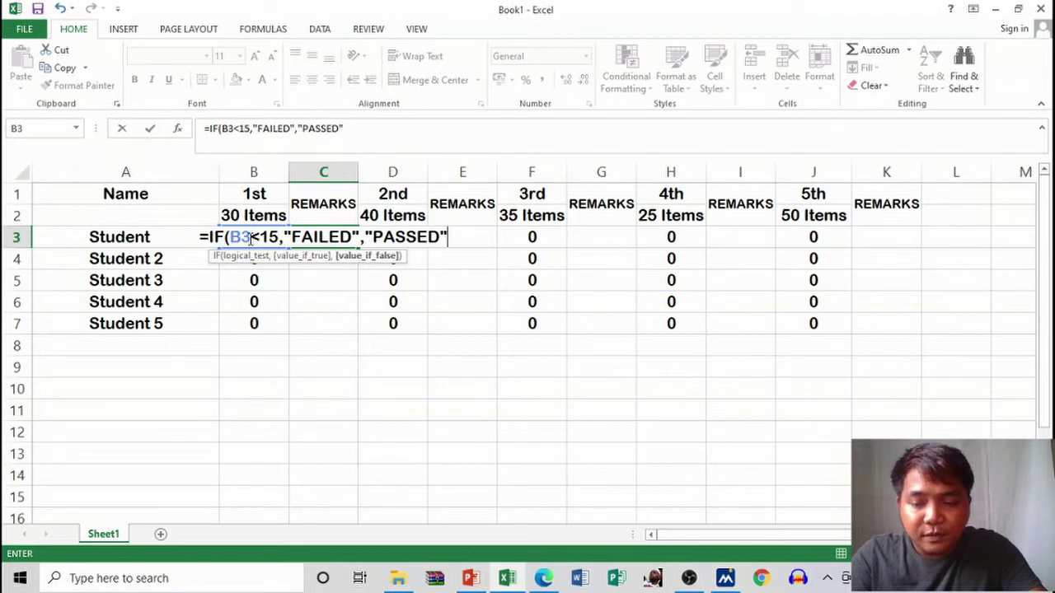
{"action": "type", "text": ")"}
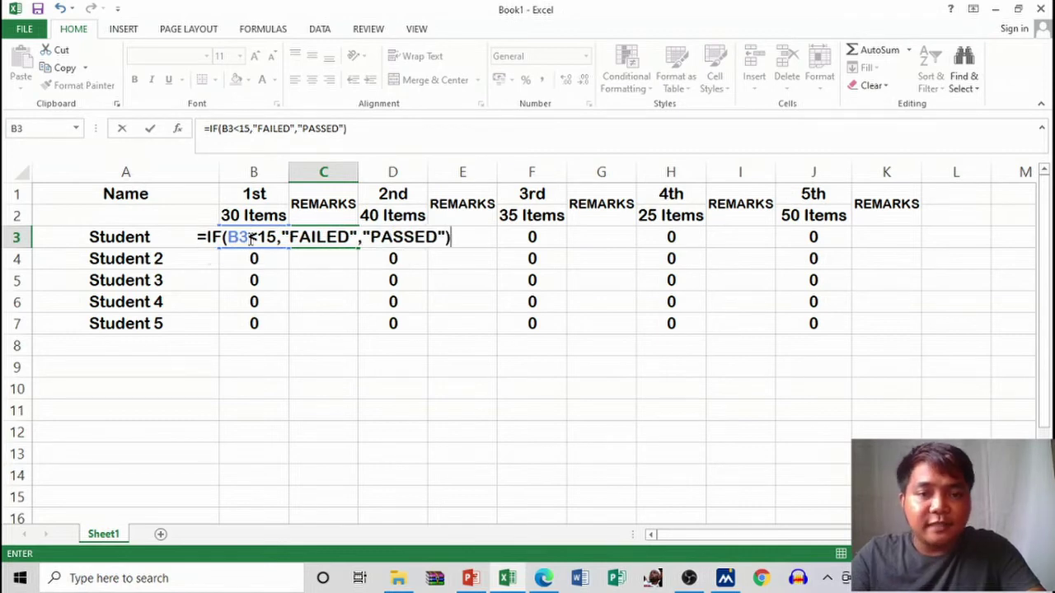
{"action": "key", "text": "Return"}
{"action": "left_click", "coordinate": [309, 236]}
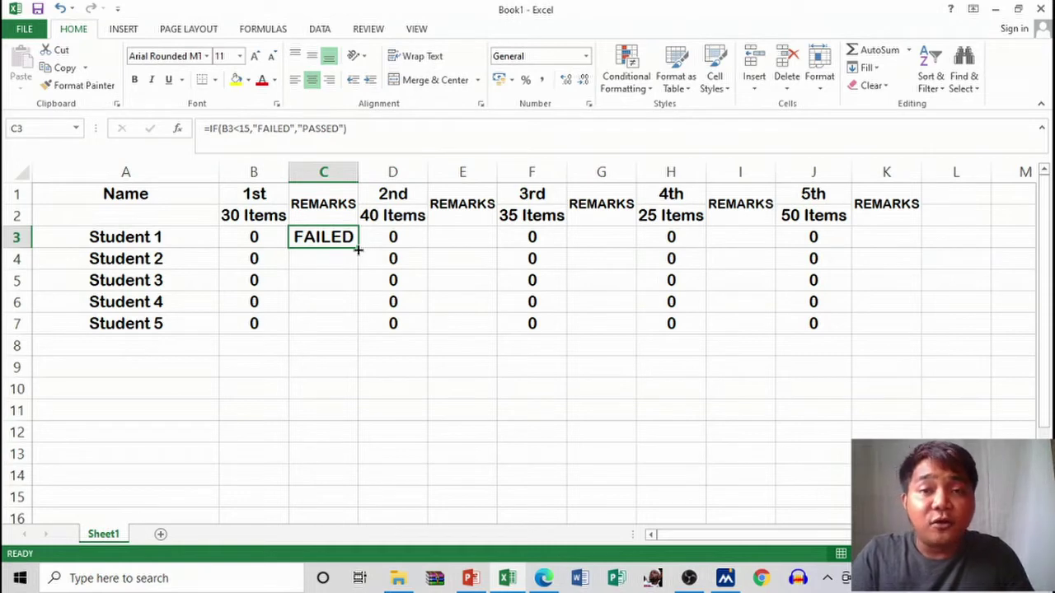
- Copy C3's remark formula down to C7 and enter =IF(D3<20,"FAILED","PASSED") in E3
{"action": "double_click", "coordinate": [358, 248]}
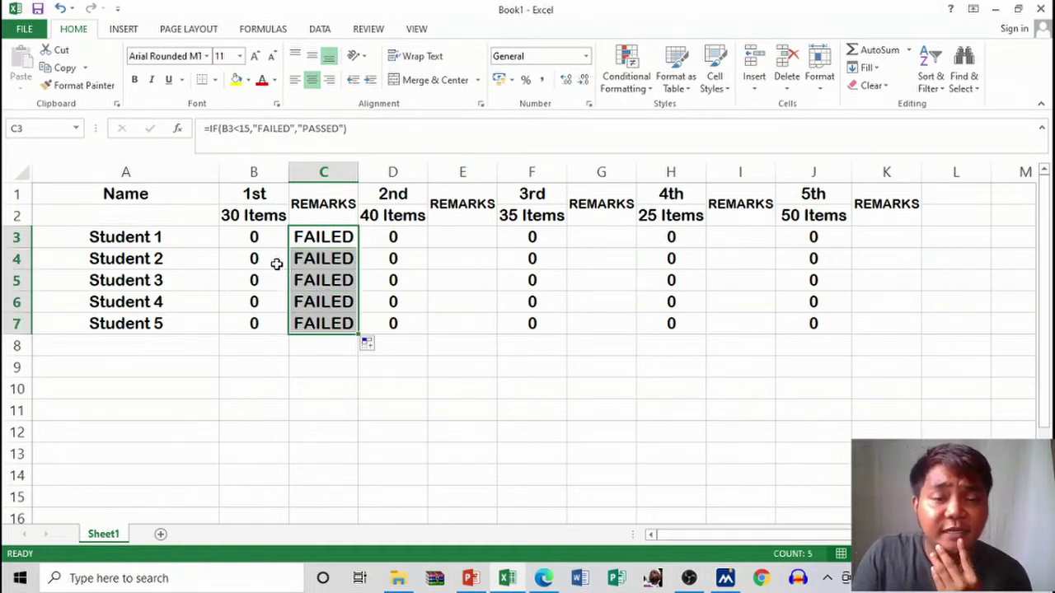
{"action": "left_click", "coordinate": [259, 239]}
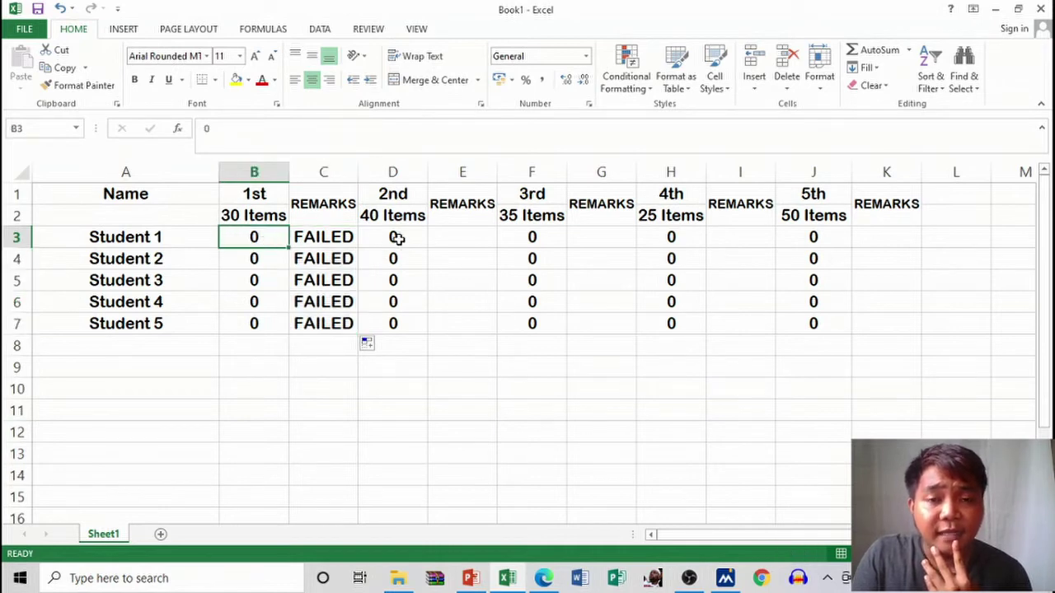
{"action": "left_click", "coordinate": [443, 234]}
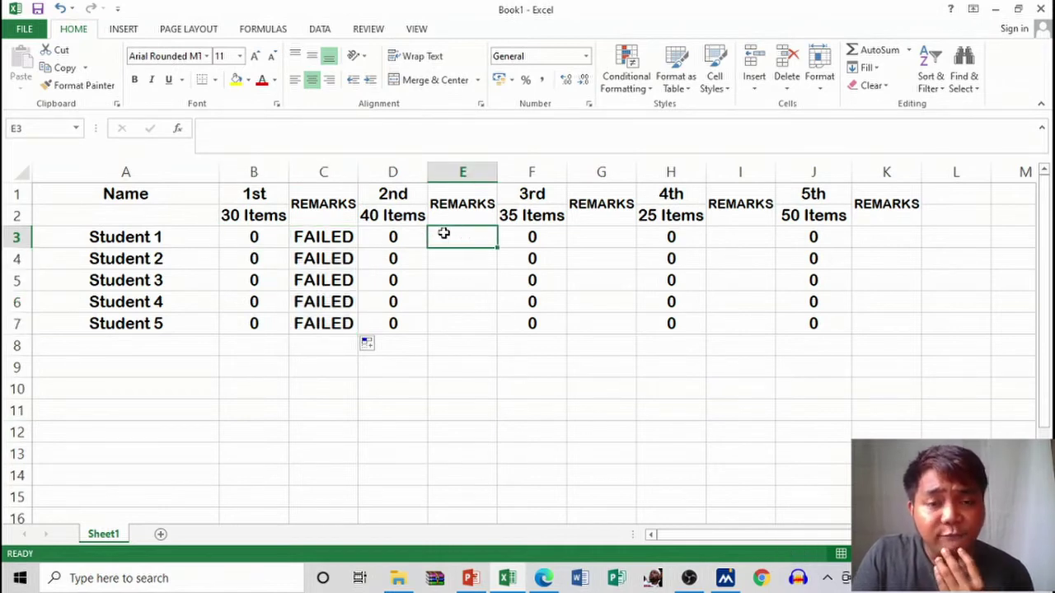
{"action": "type", "text": "="}
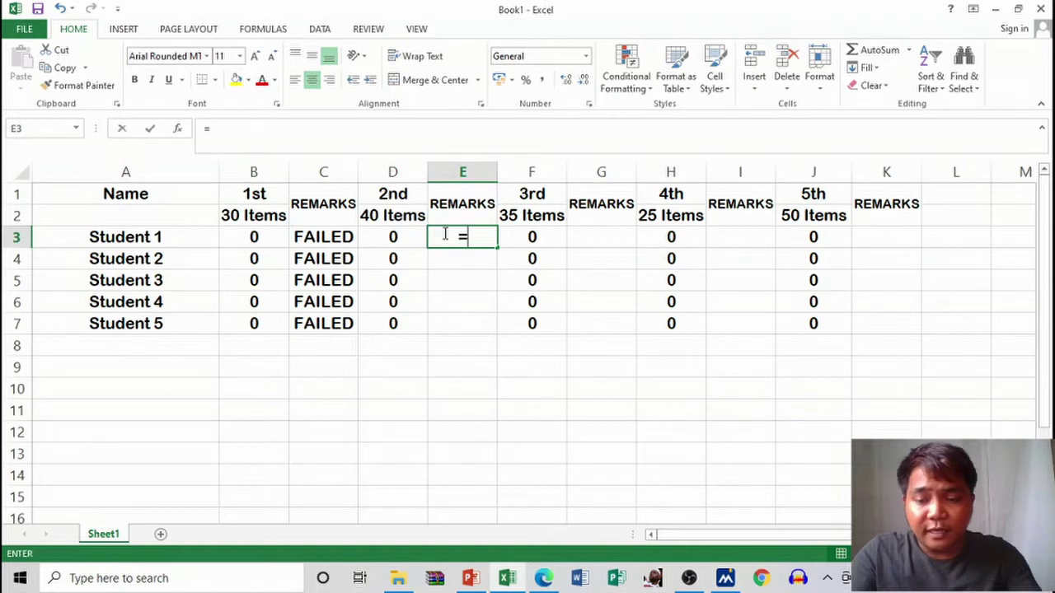
{"action": "type", "text": "IF("}
{"action": "left_click", "coordinate": [394, 236]}
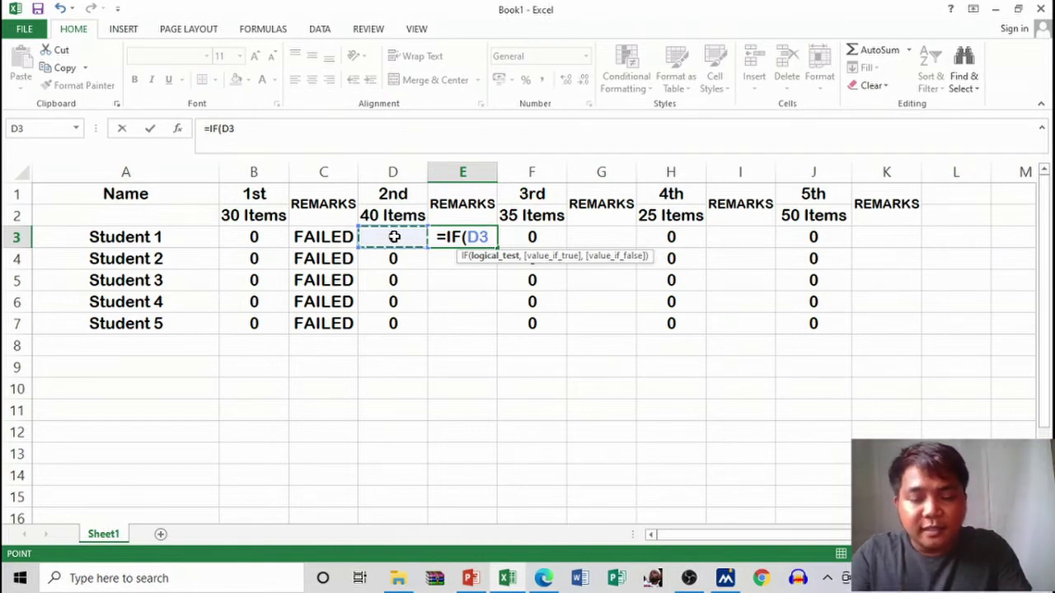
{"action": "type", "text": "<20"}
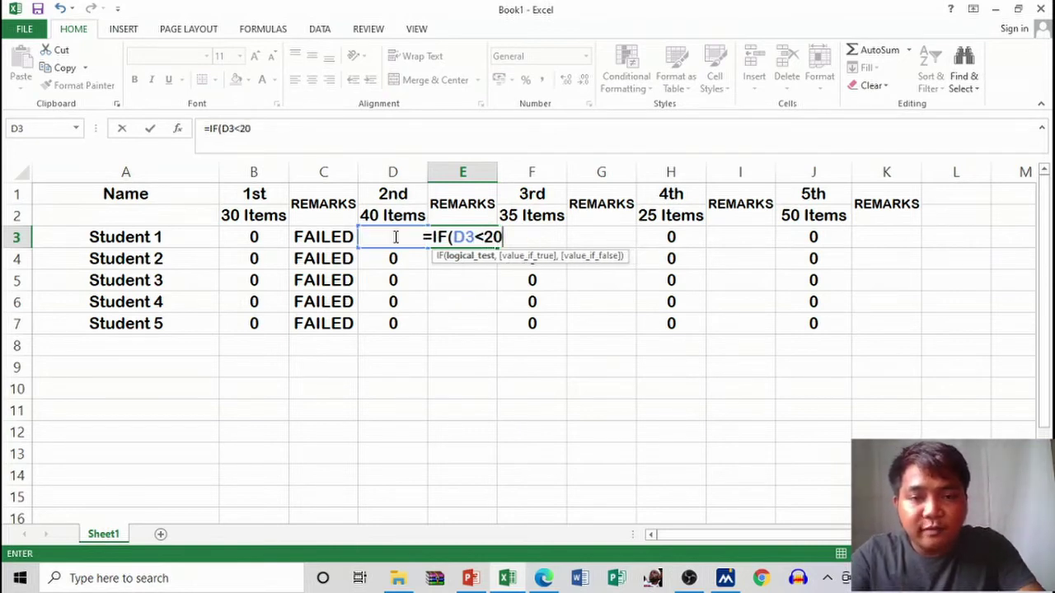
{"action": "type", "text": ",\"FAILED\",\"P"}
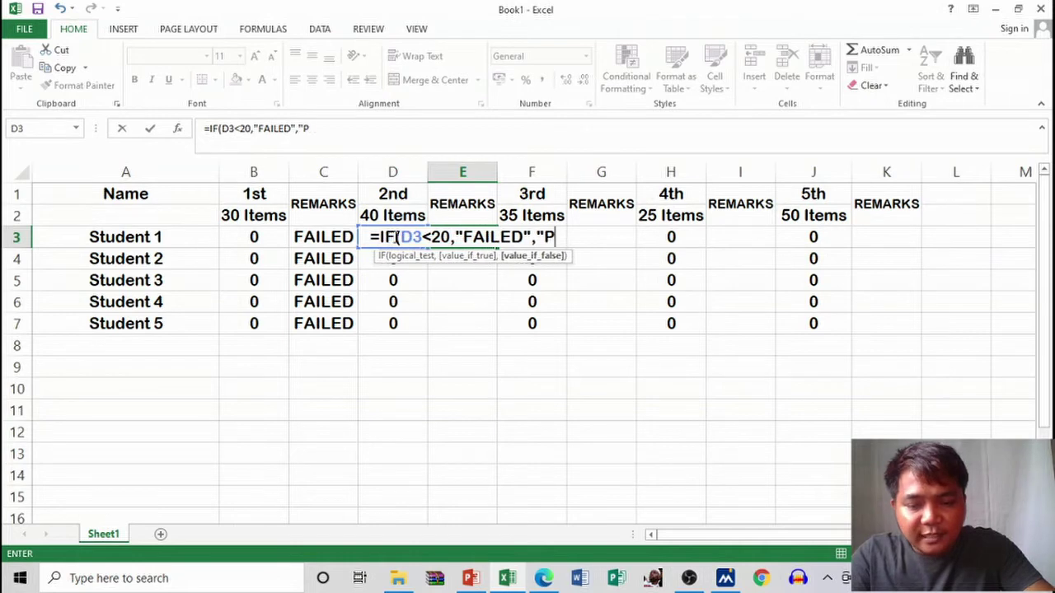
{"action": "type", "text": "ASSED\")"}
{"action": "key", "text": "Return"}
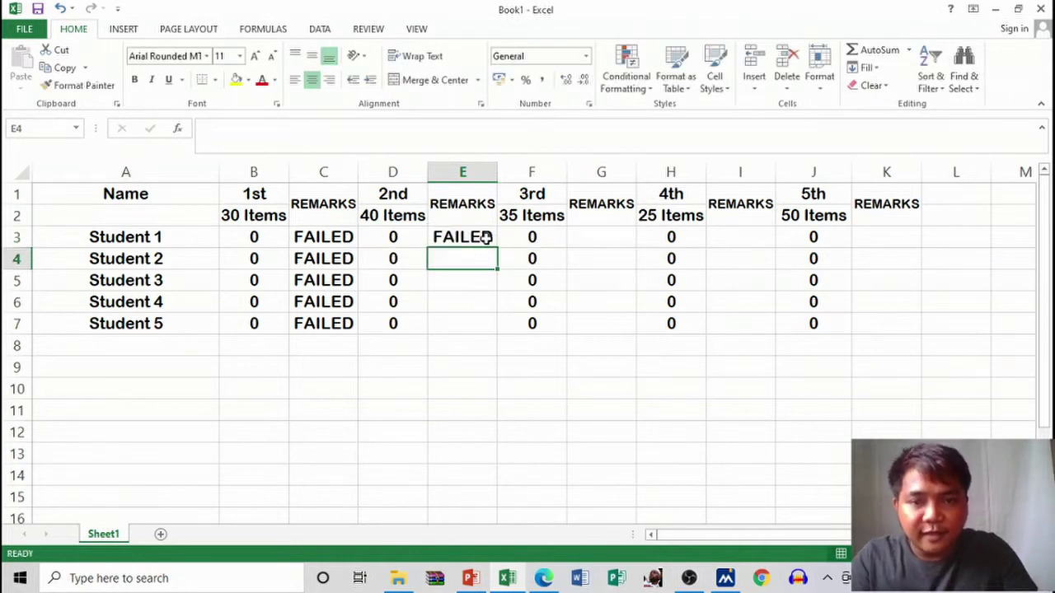
- Fill E3's 2nd-test remark formula down to E7
{"action": "left_click", "coordinate": [486, 238]}
{"action": "left_click_drag", "start_coordinate": [498, 249], "coordinate": [497, 328]}
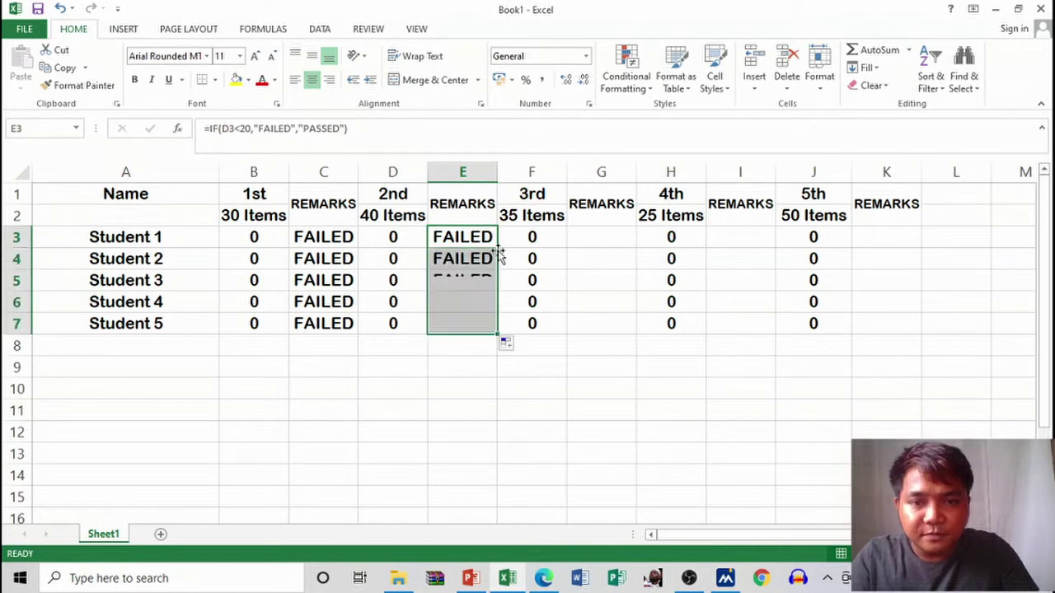
{"action": "left_click", "coordinate": [585, 243]}
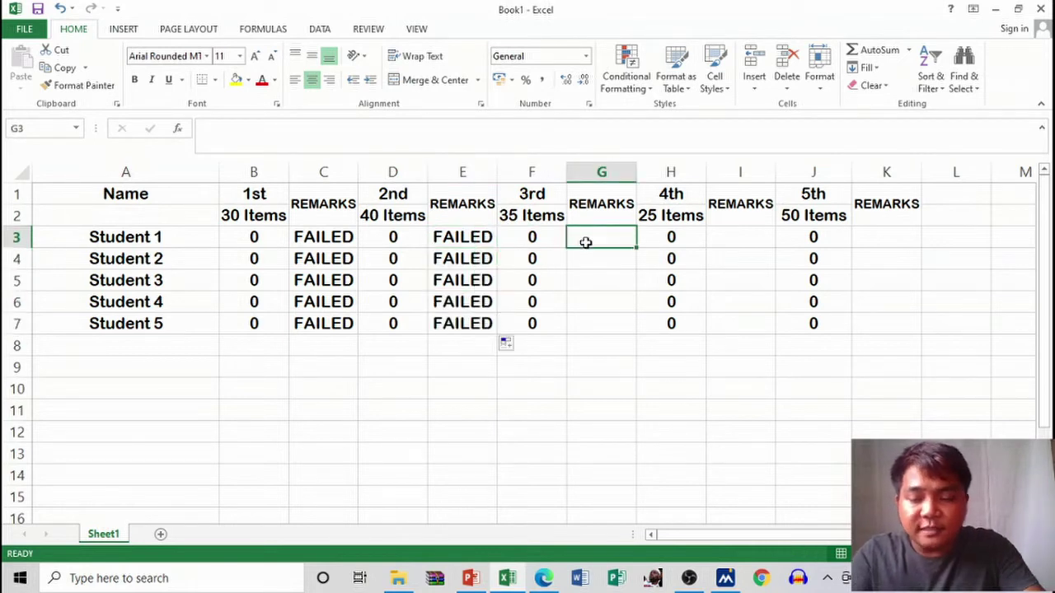
- Enter =IF(F3<18,"FAILED","PASSED") in G3, fixing the typing mistakes along the way
{"action": "type", "text": "="}
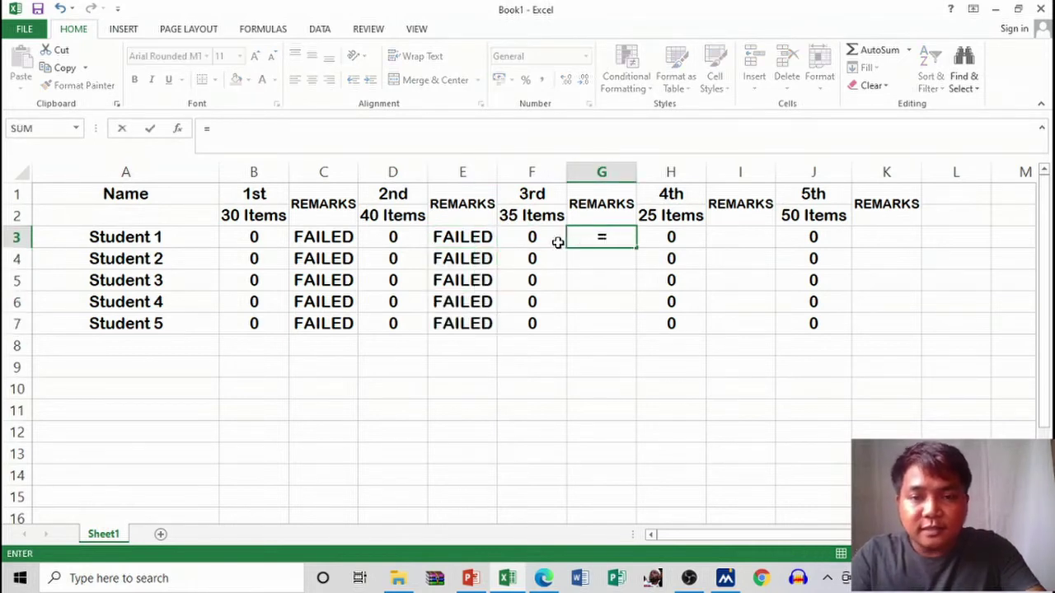
{"action": "type", "text": "IF("}
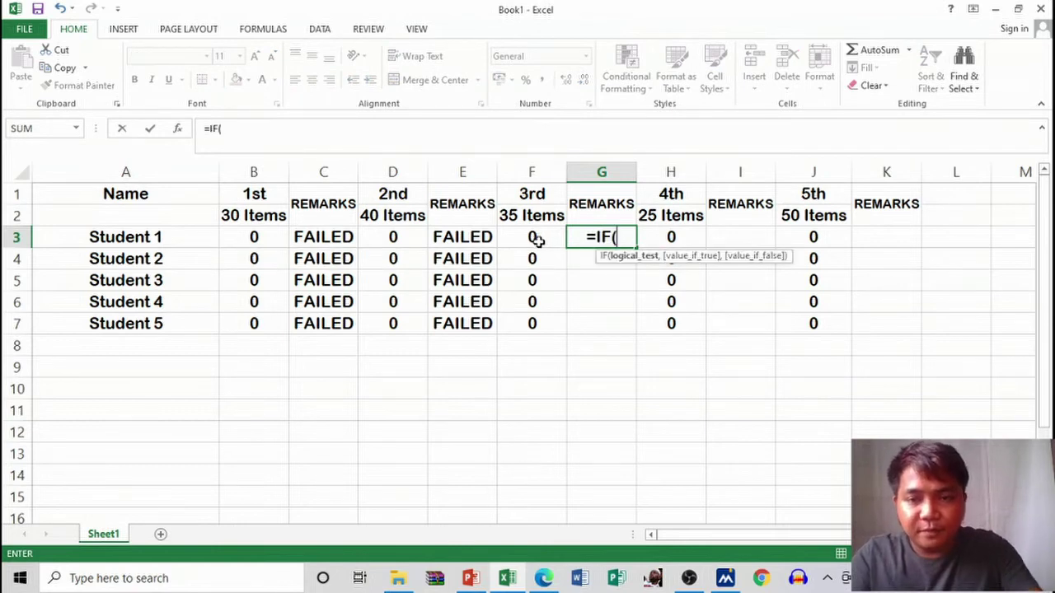
{"action": "left_click", "coordinate": [526, 240]}
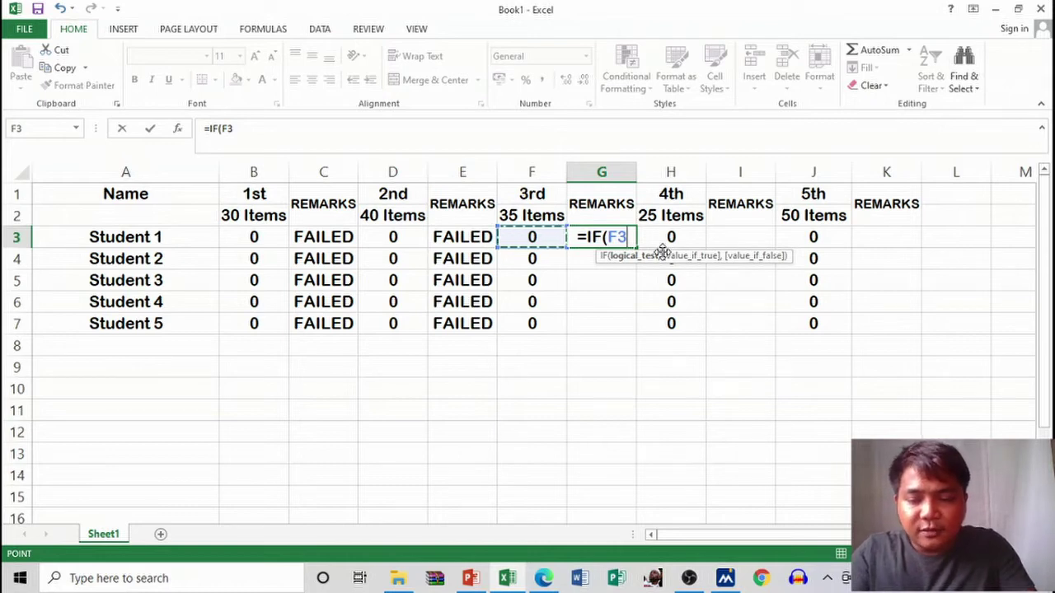
{"action": "type", "text": "<8"}
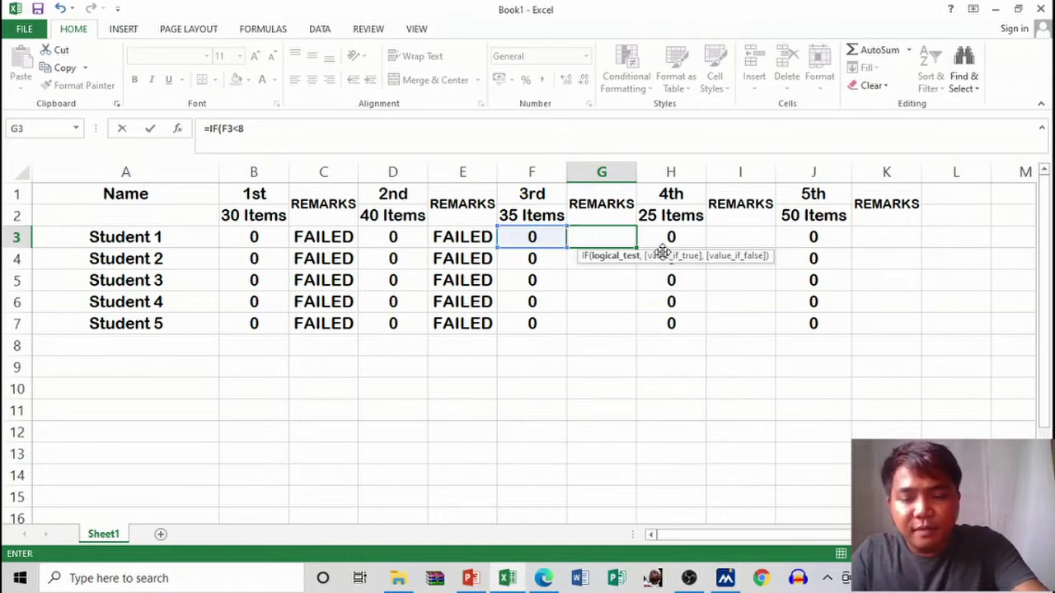
{"action": "type", "text": ","}
{"action": "key", "text": "Left"}
{"action": "key", "text": "BackSpace"}
{"action": "key", "text": "BackSpace"}
{"action": "key", "text": "BackSpace"}
{"action": "key", "text": "BackSpace"}
{"action": "type", "text": "18,\"DAILED"}
{"action": "key", "text": "BackSpace"}
{"action": "key", "text": "BackSpace"}
{"action": "key", "text": "BackSpace"}
{"action": "key", "text": "BackSpace"}
{"action": "key", "text": "BackSpace"}
{"action": "key", "text": "BackSpace"}
{"action": "type", "text": "FAILED\",\"PASSED\")"}
{"action": "key", "text": "Return"}
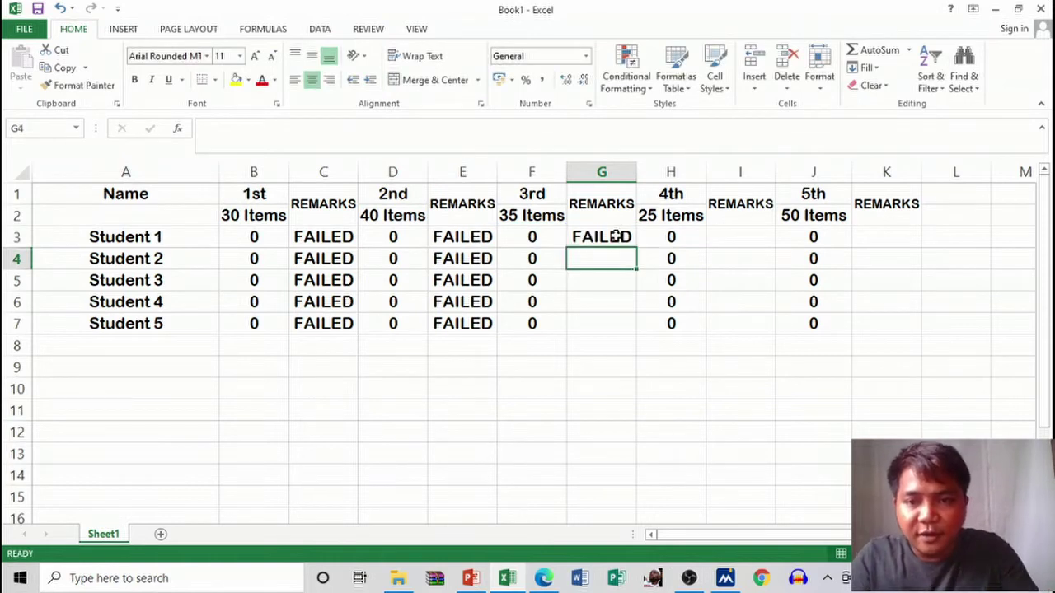
- Copy G3's 3rd-test remark formula down to G7
{"action": "left_click", "coordinate": [618, 238]}
{"action": "double_click", "coordinate": [636, 246]}
{"action": "left_click", "coordinate": [732, 235]}
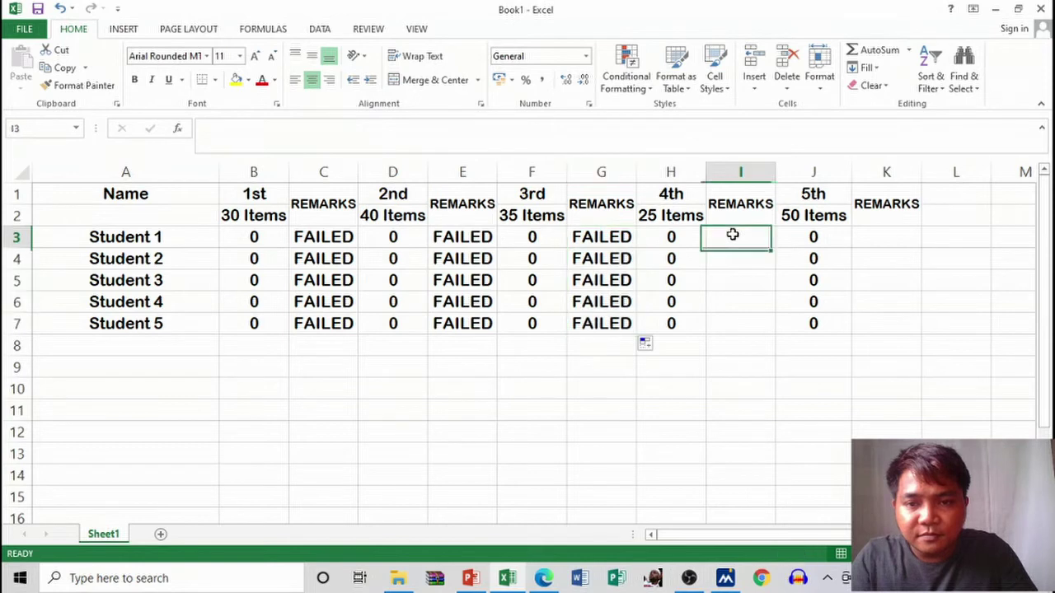
- Enter =IF(H3<13,"FAILED","PASSED") in I3 and fill it down to I7
{"action": "type", "text": "=IF"}
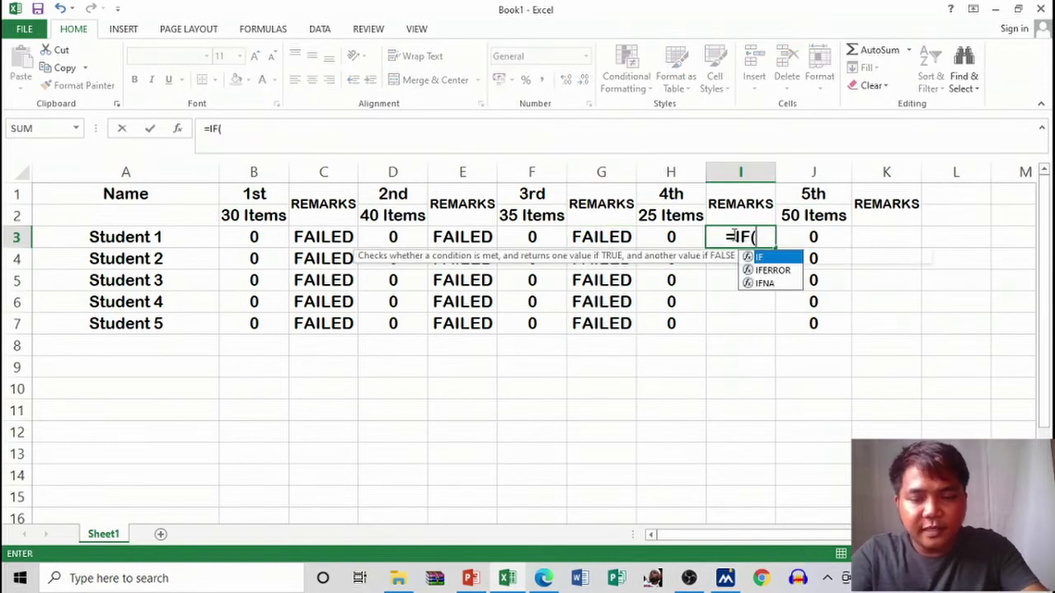
{"action": "type", "text": "("}
{"action": "left_click", "coordinate": [672, 237]}
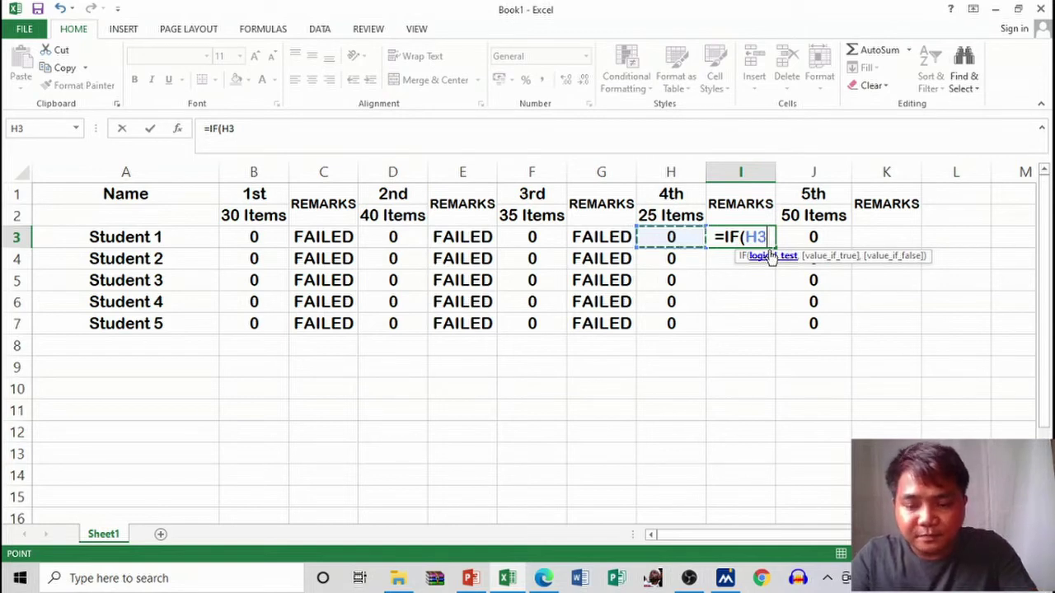
{"action": "type", "text": "<13"}
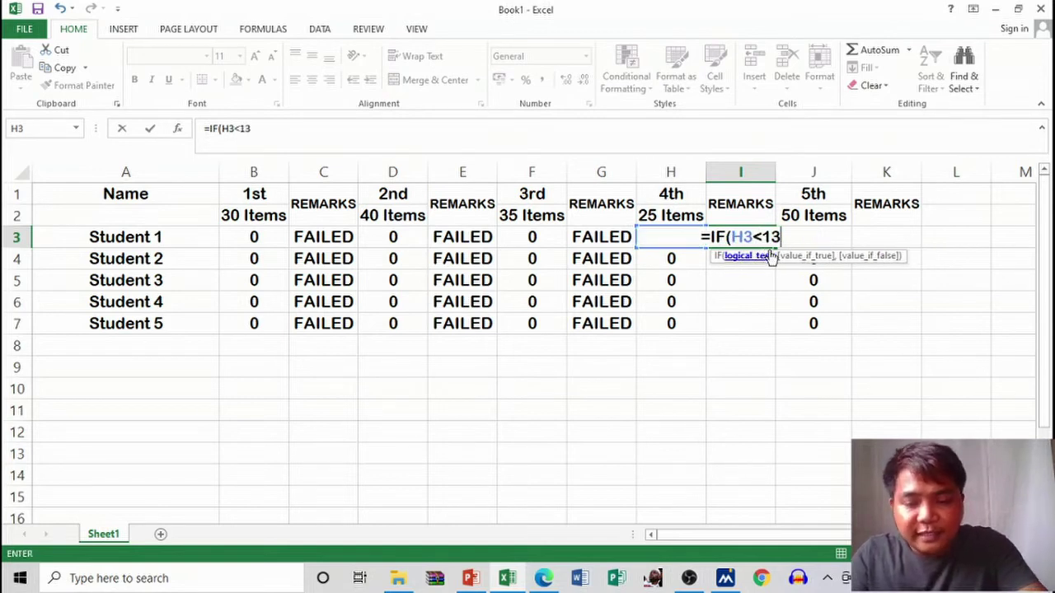
{"action": "type", "text": ",\""}
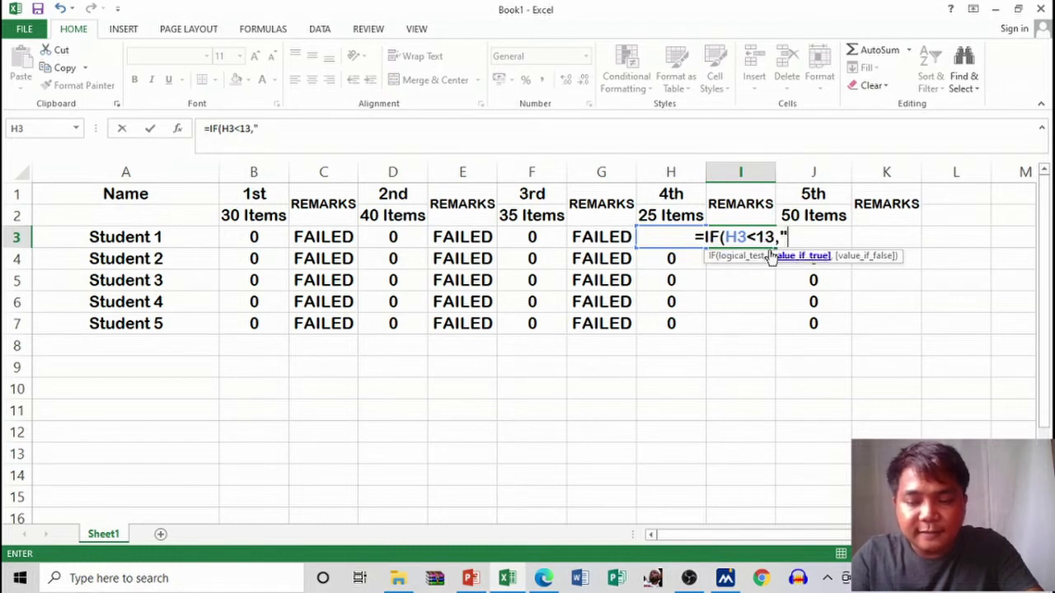
{"action": "type", "text": "FAILED\","}
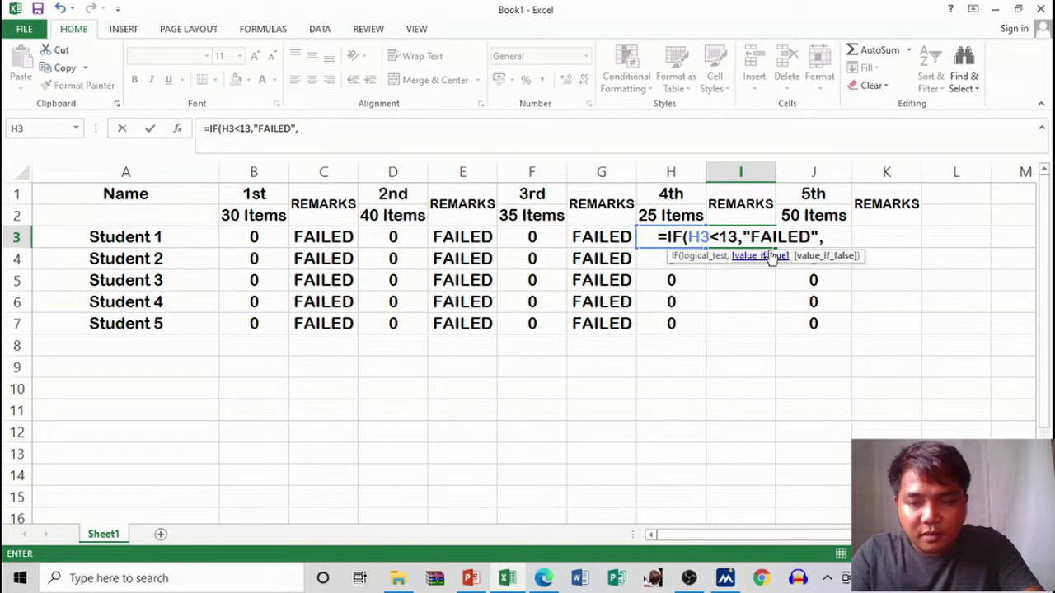
{"action": "type", "text": "\""}
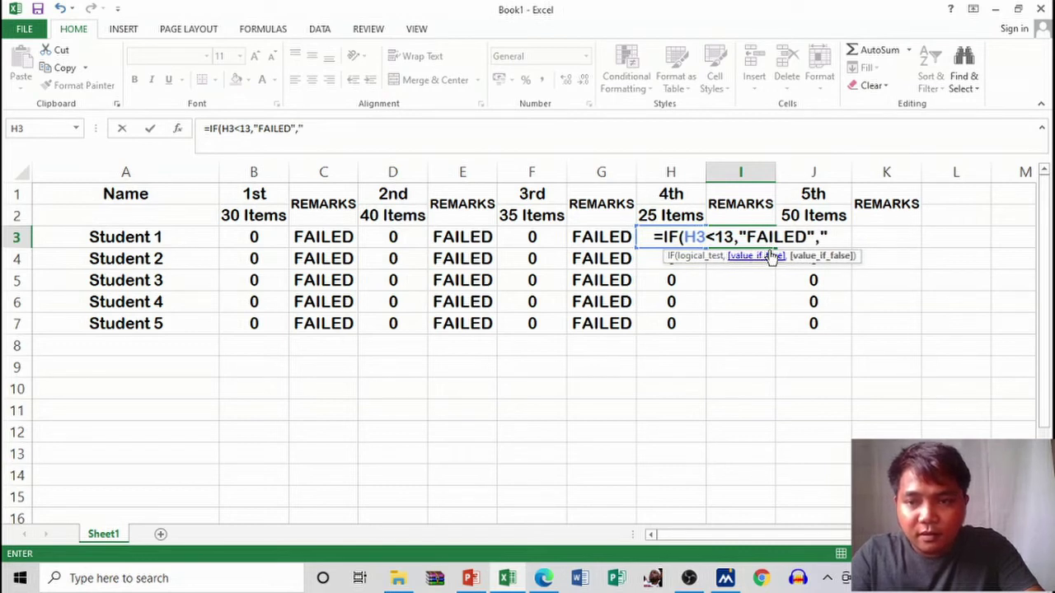
{"action": "type", "text": "ASSE"}
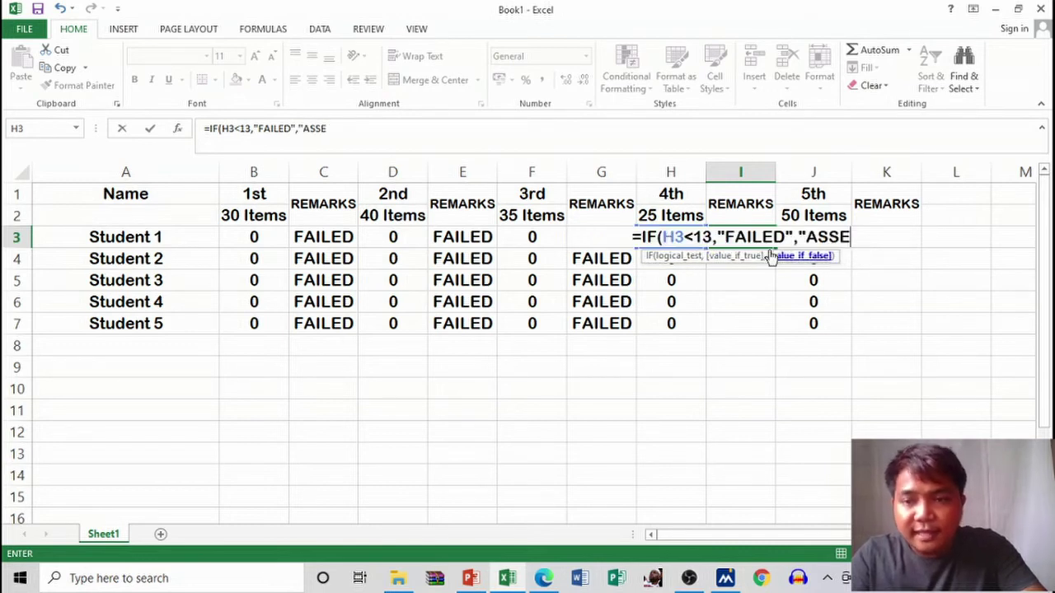
{"action": "key", "text": "BackSpace"}
{"action": "key", "text": "BackSpace"}
{"action": "key", "text": "BackSpace"}
{"action": "key", "text": "BackSpace"}
{"action": "type", "text": "PASSED\")"}
{"action": "key", "text": "Return"}
{"action": "left_click", "coordinate": [749, 238]}
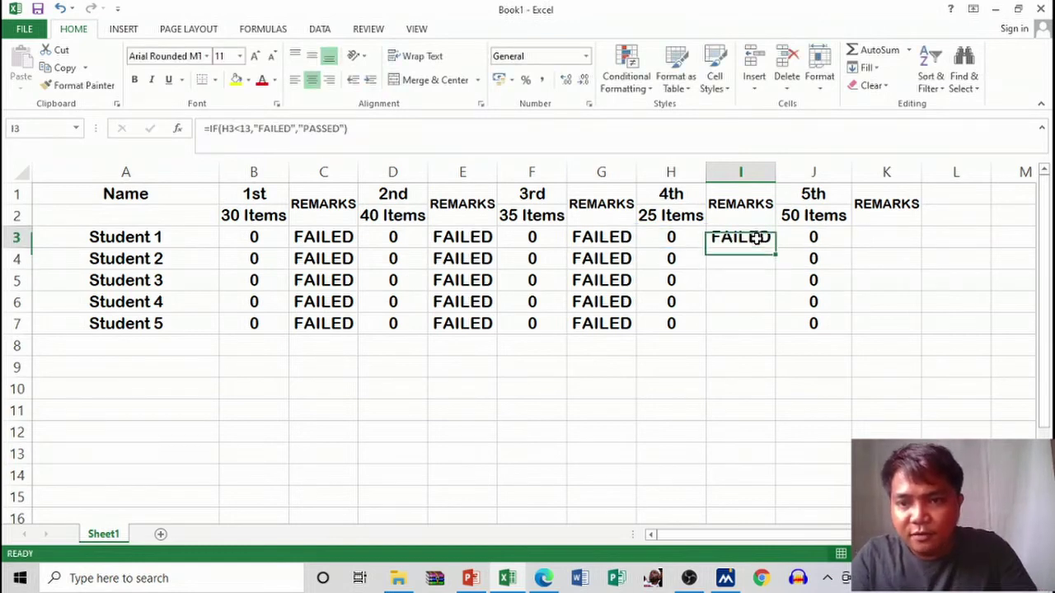
{"action": "left_click_drag", "start_coordinate": [776, 247], "coordinate": [775, 329]}
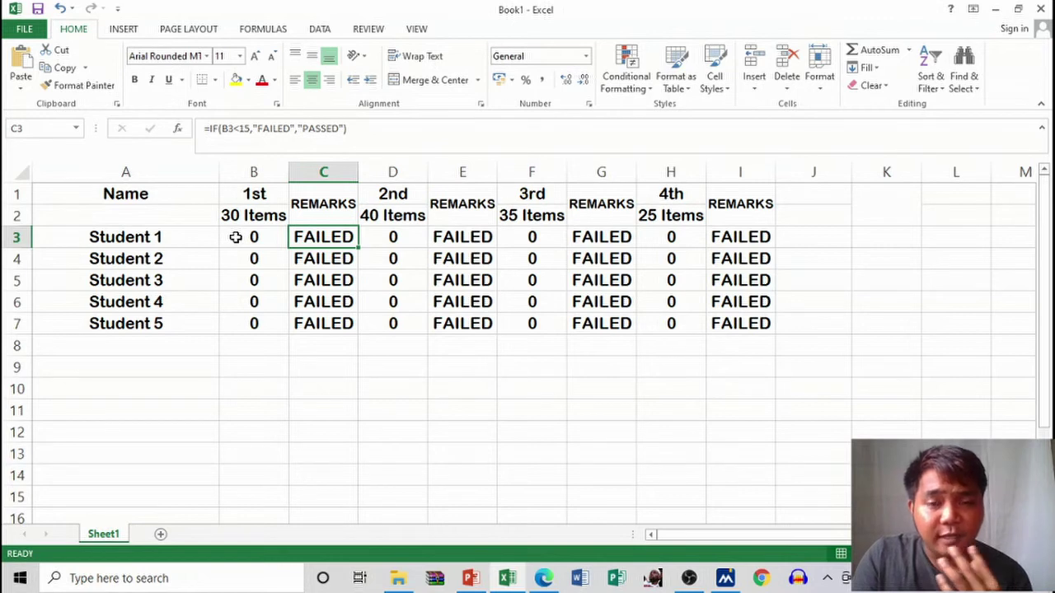
{"action": "key", "text": "Right"}
{"action": "key", "text": "Left"}
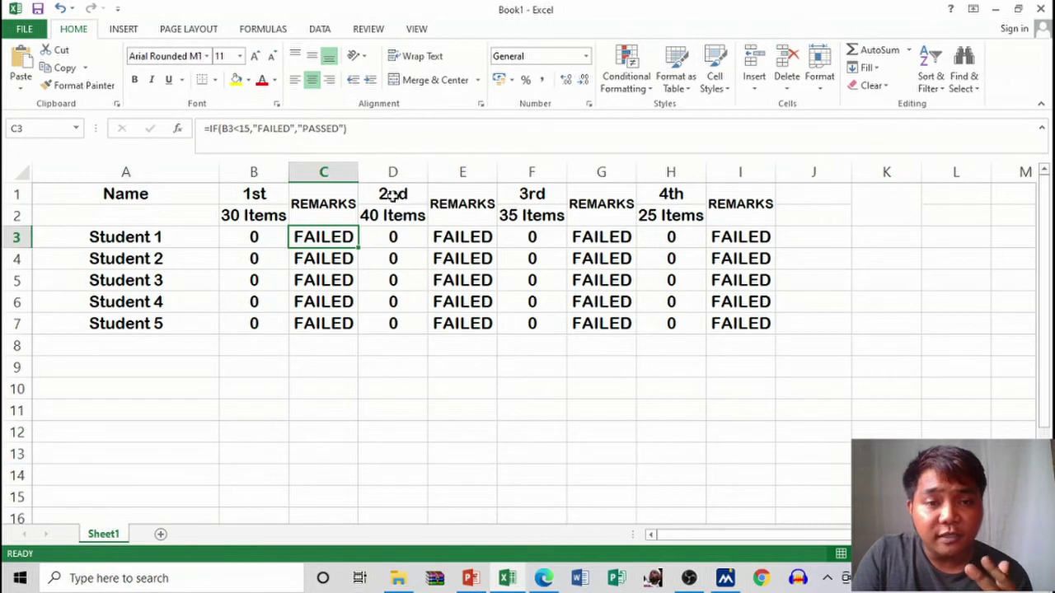
{"action": "left_click", "coordinate": [652, 86]}
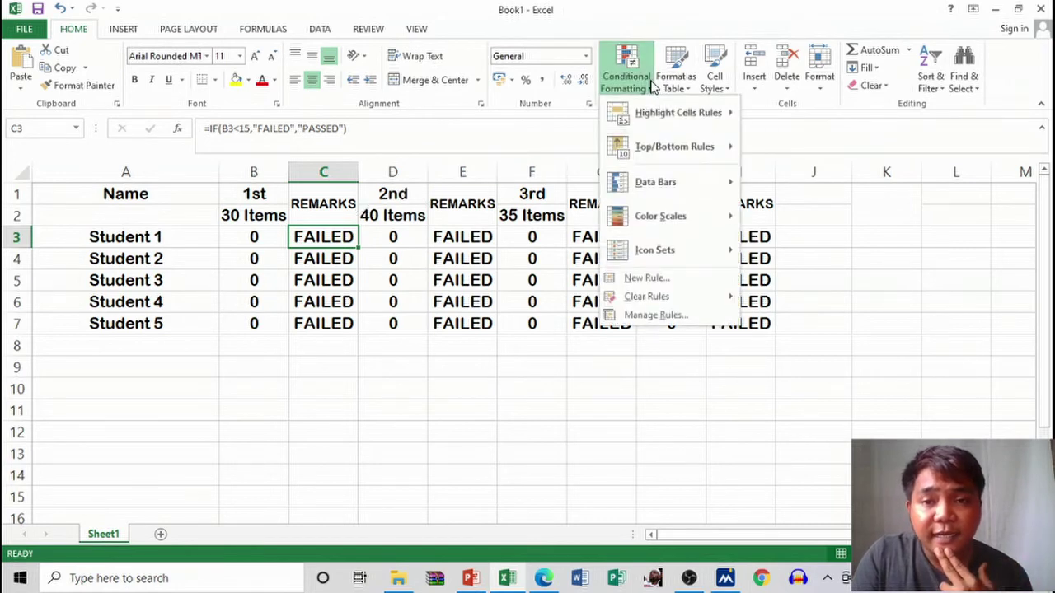
{"action": "mouse_move", "coordinate": [677, 113]}
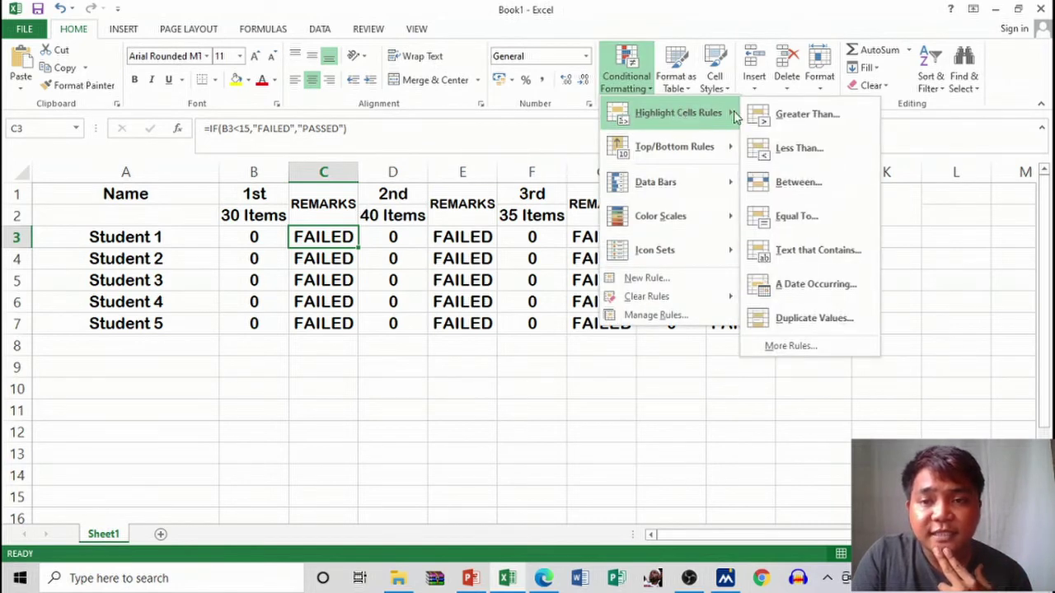
- Add a Text that Contains rule filling C3 green for PASSED, and copy it to C7
{"action": "left_click", "coordinate": [782, 262]}
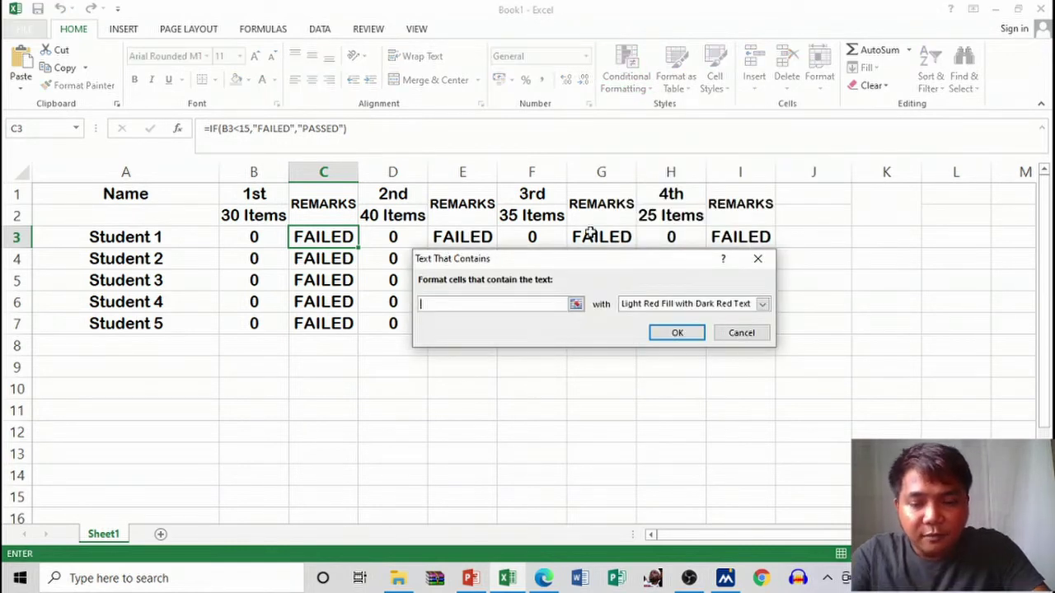
{"action": "type", "text": "PASSED"}
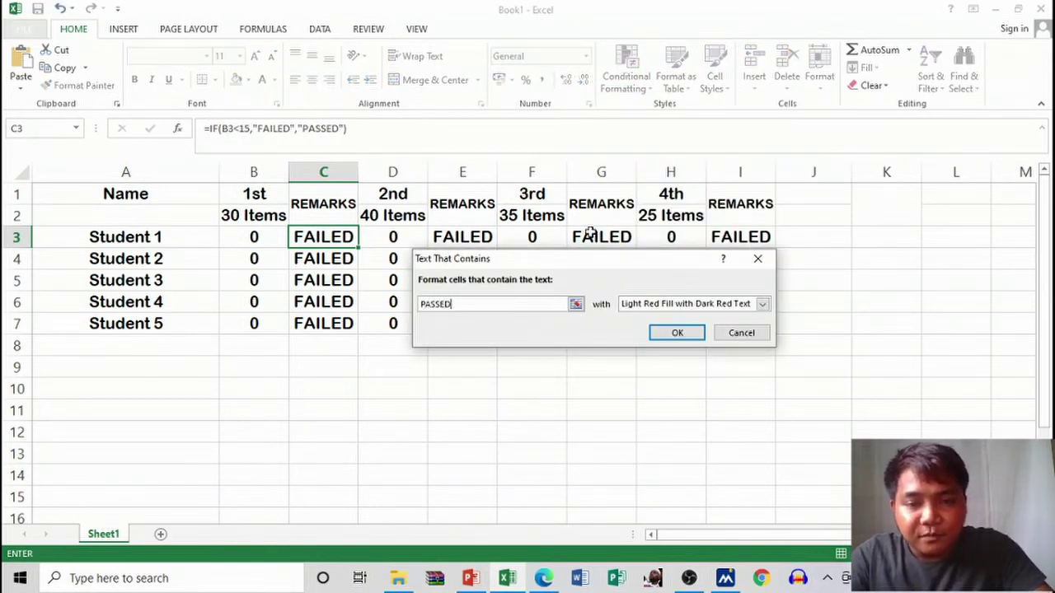
{"action": "left_click", "coordinate": [762, 305]}
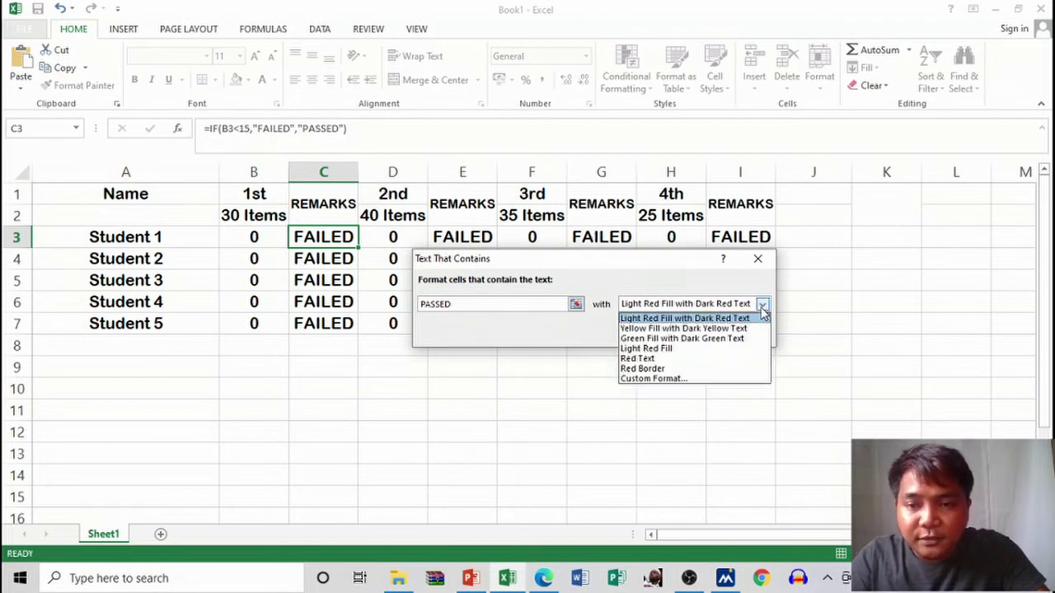
{"action": "left_click", "coordinate": [650, 381]}
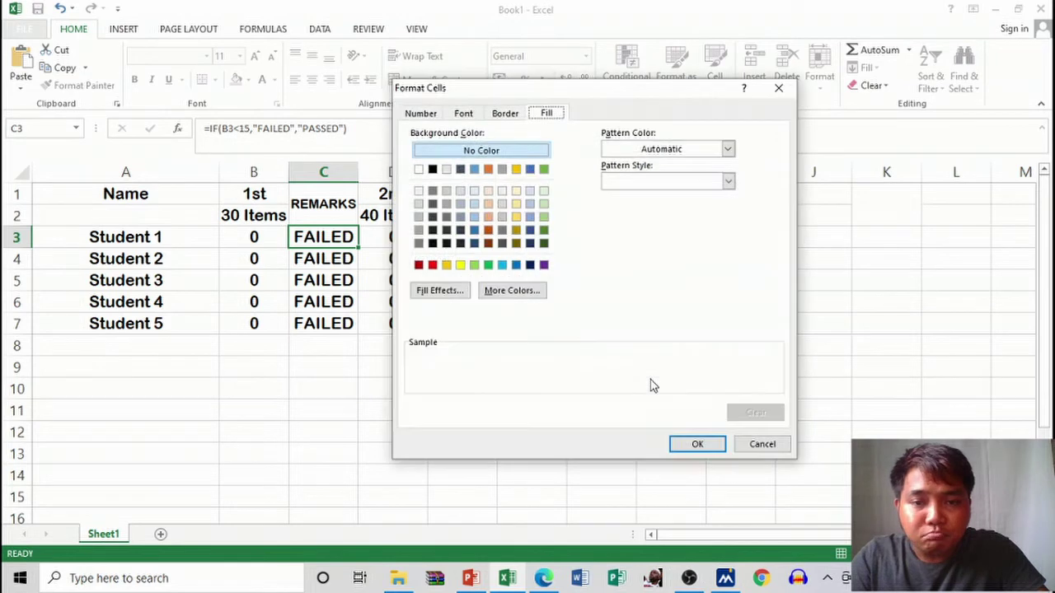
{"action": "left_click", "coordinate": [488, 264]}
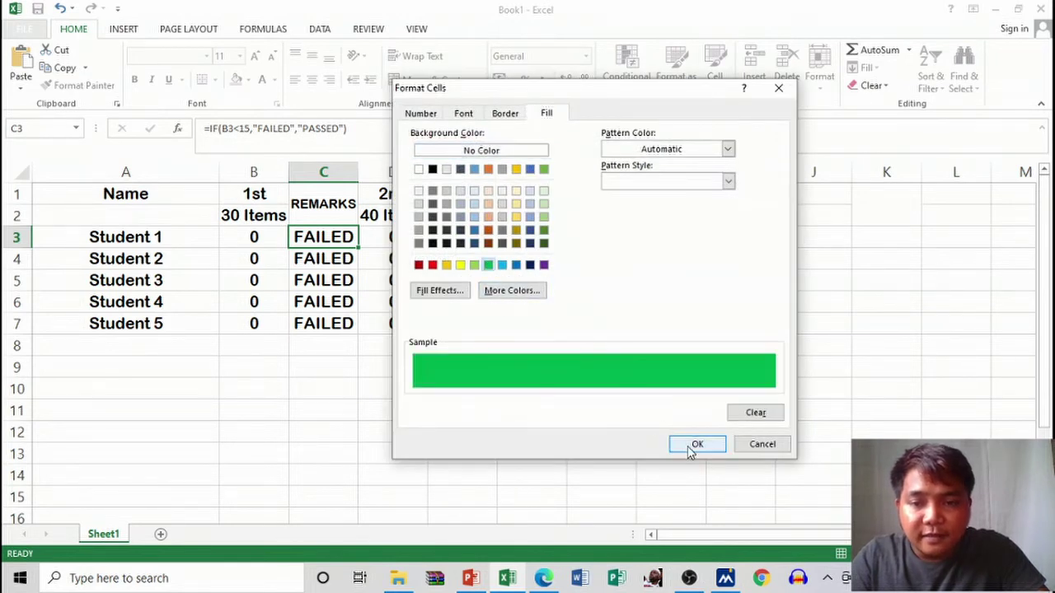
{"action": "left_click", "coordinate": [692, 443]}
{"action": "left_click", "coordinate": [699, 333]}
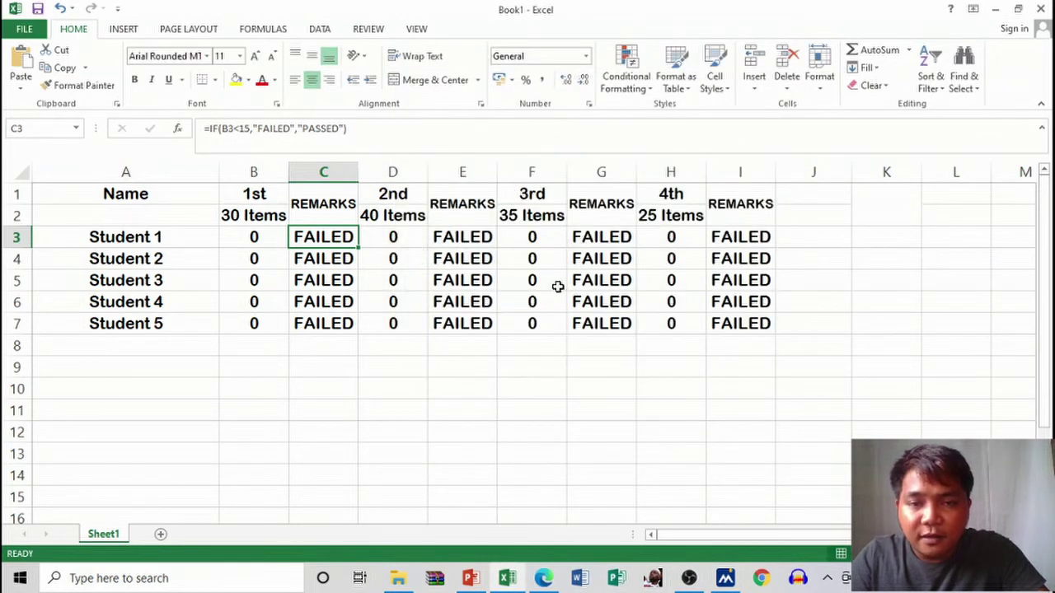
{"action": "left_click_drag", "start_coordinate": [360, 247], "coordinate": [360, 325]}
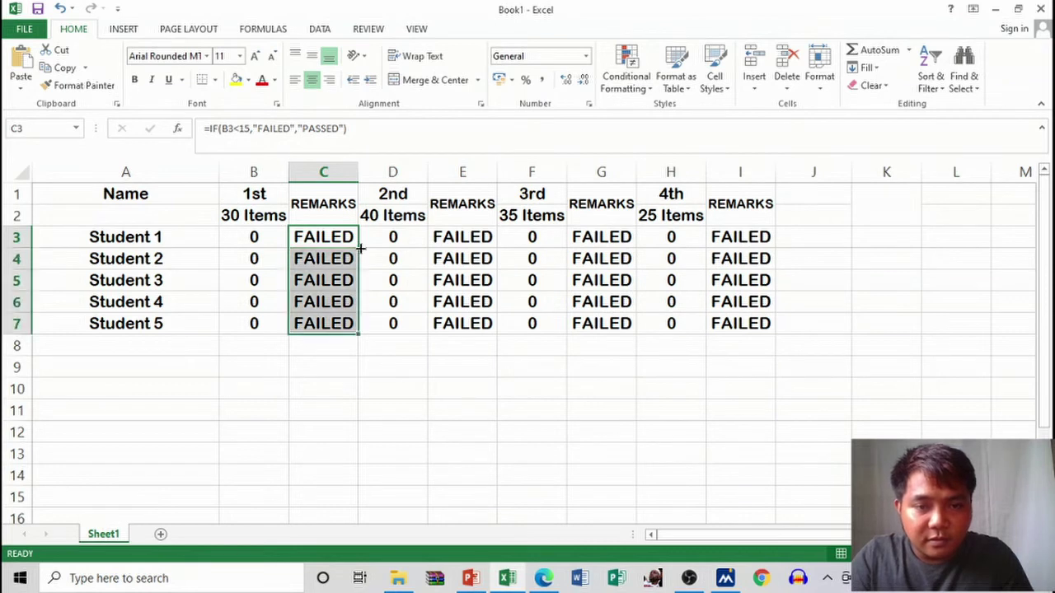
- Add a red-fill Text that Contains rule for FAILED on C3 and copy it to C7
{"action": "left_click", "coordinate": [366, 330]}
{"action": "left_click", "coordinate": [323, 237]}
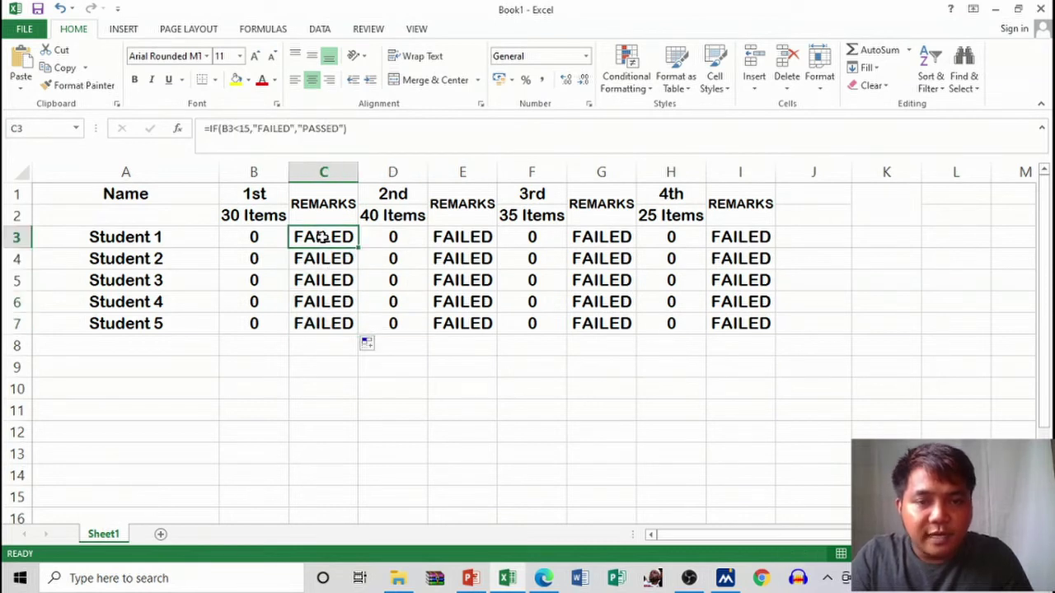
{"action": "left_click", "coordinate": [630, 84]}
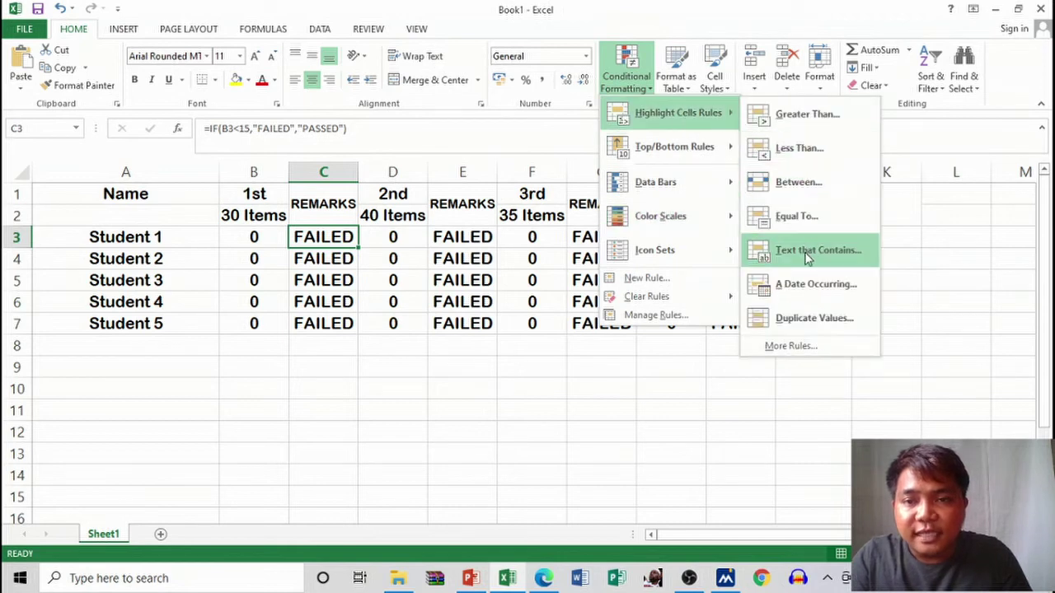
{"action": "mouse_move", "coordinate": [677, 112]}
{"action": "left_click", "coordinate": [807, 250]}
{"action": "type", "text": "FAILED"}
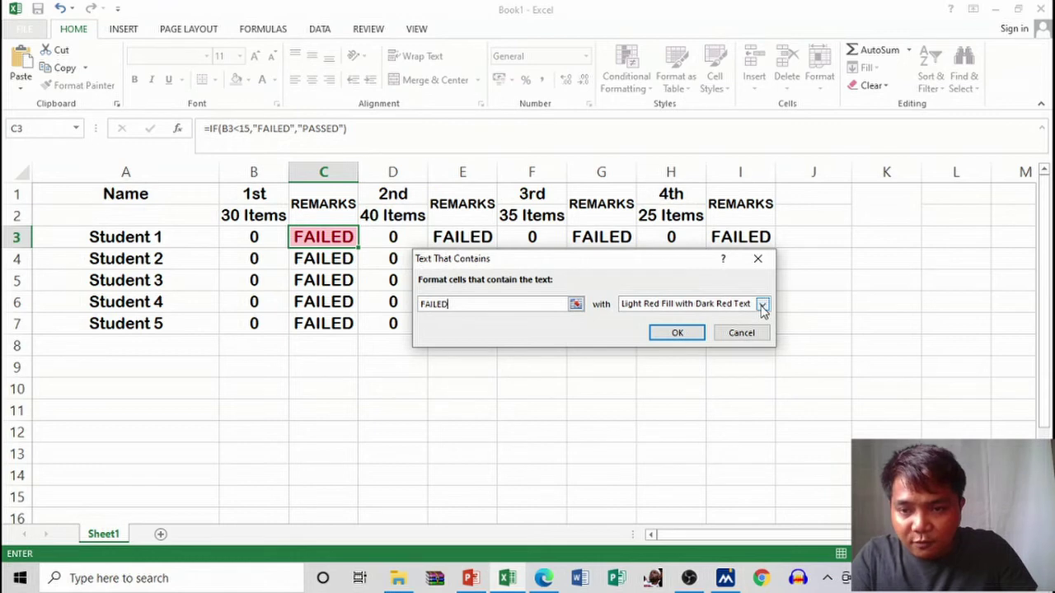
{"action": "left_click", "coordinate": [762, 304]}
{"action": "left_click", "coordinate": [662, 380]}
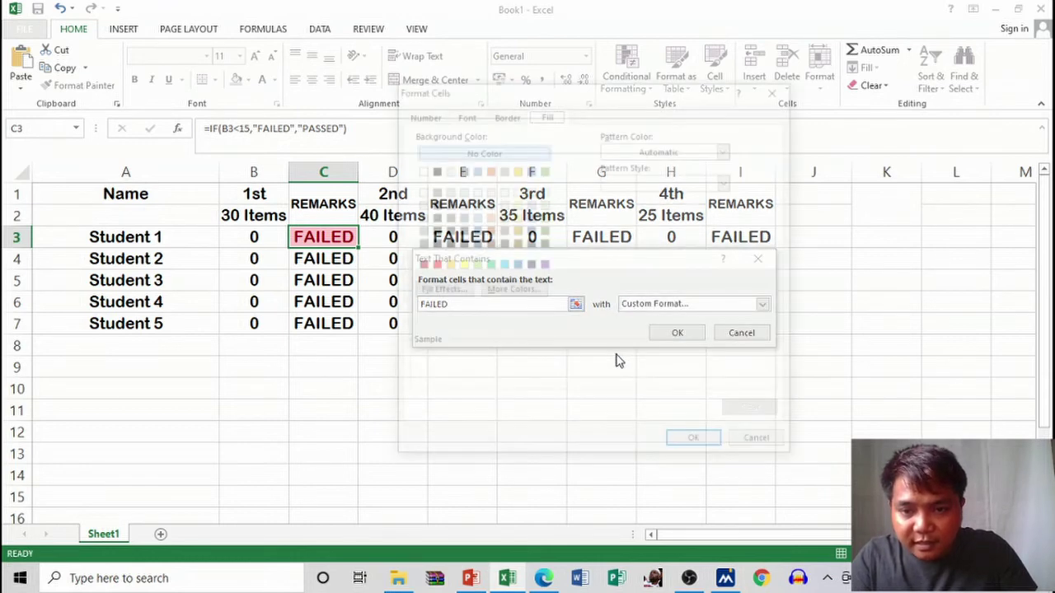
{"action": "left_click", "coordinate": [435, 264]}
{"action": "left_click", "coordinate": [699, 445]}
{"action": "left_click", "coordinate": [681, 334]}
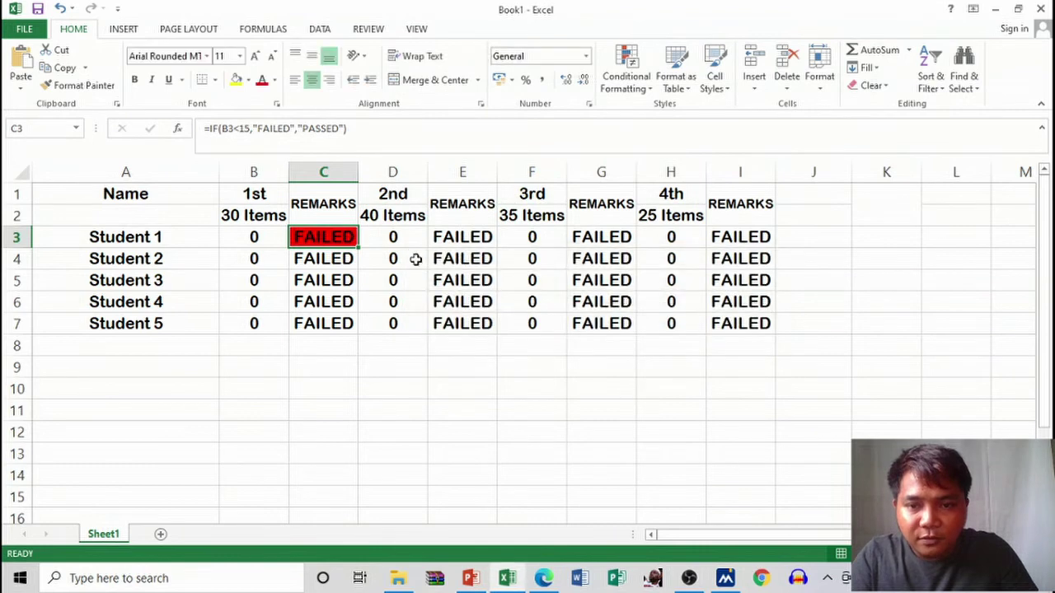
{"action": "left_click_drag", "start_coordinate": [357, 247], "coordinate": [362, 329]}
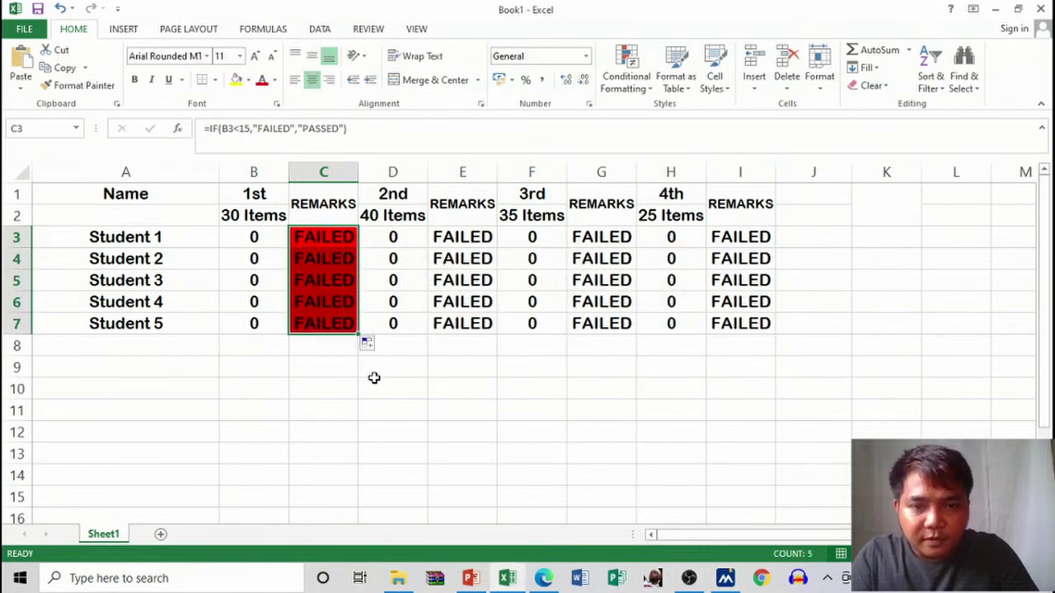
- Select the 1st-quiz scores B3 to B7
{"action": "left_click", "coordinate": [395, 402]}
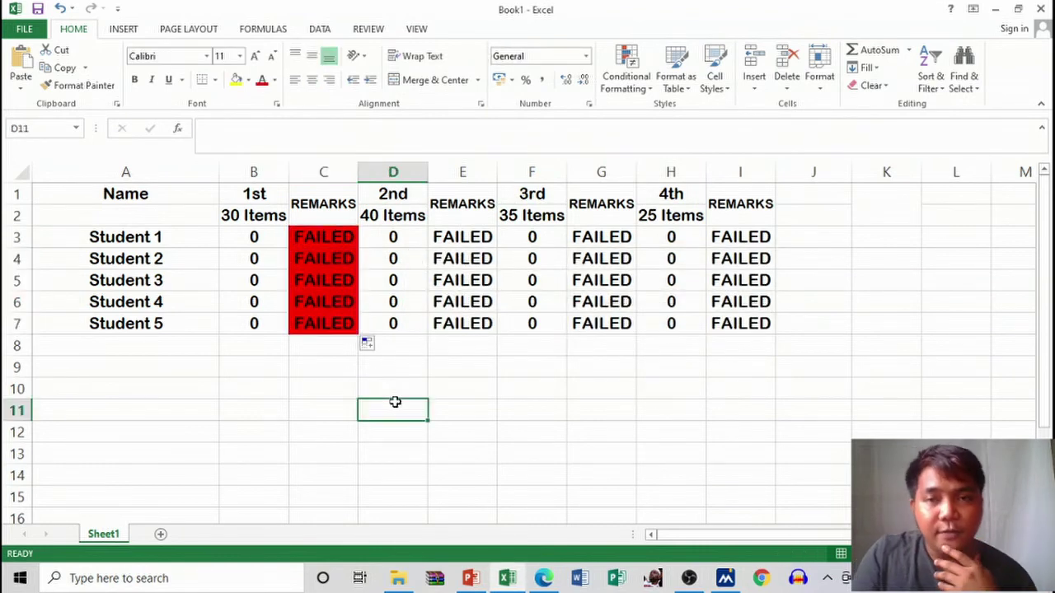
{"action": "left_click", "coordinate": [254, 234]}
{"action": "left_click_drag", "start_coordinate": [254, 234], "coordinate": [252, 325]}
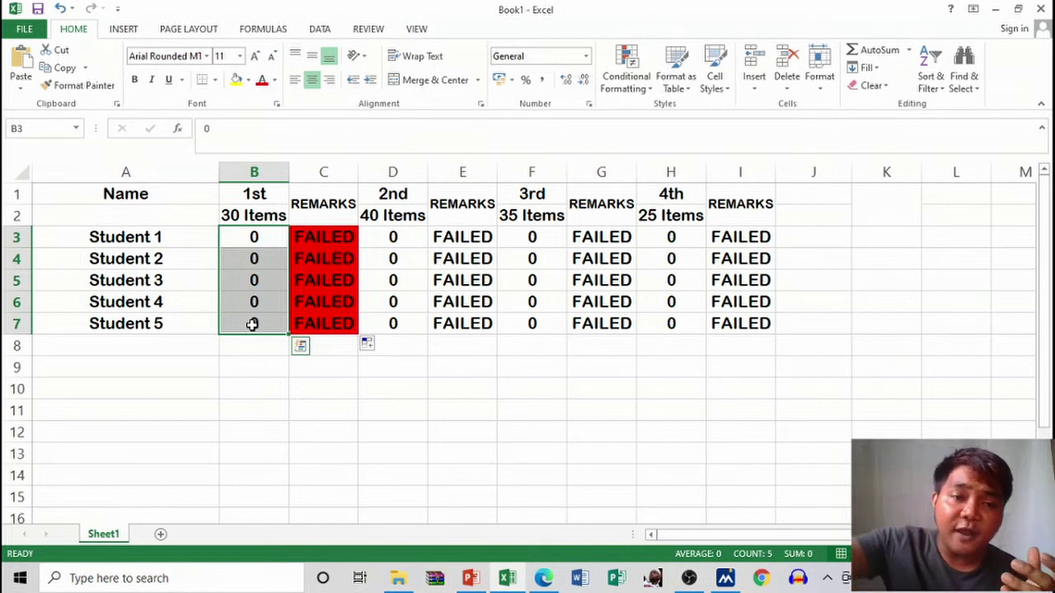
- Enter 1st-quiz scores 15, 16, 12, 19 and 23 in B3:B7, ending at D3
{"action": "key", "text": "Up"}
{"action": "key", "text": "Down"}
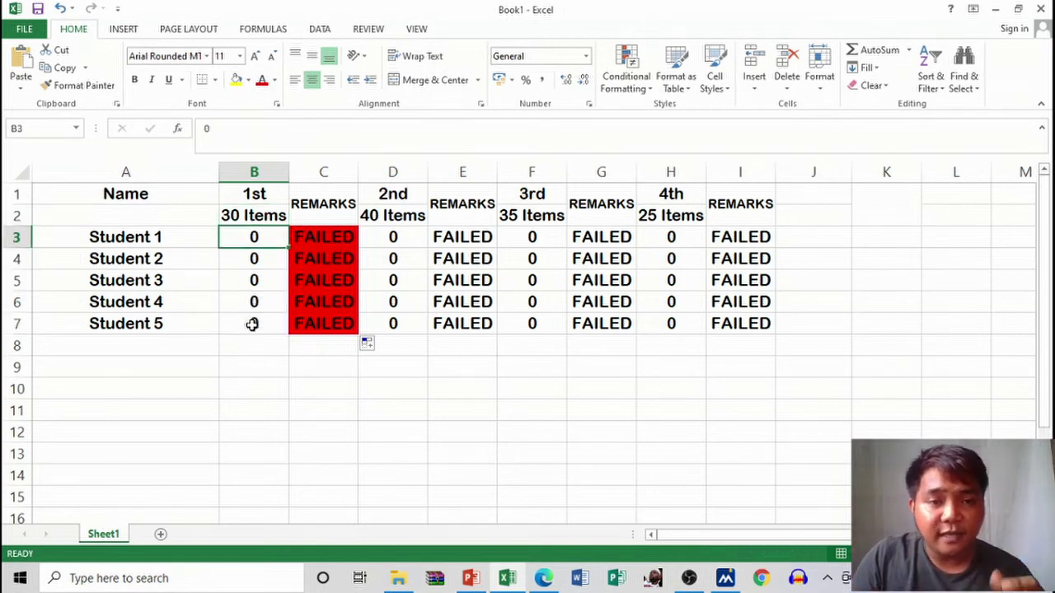
{"action": "type", "text": "15"}
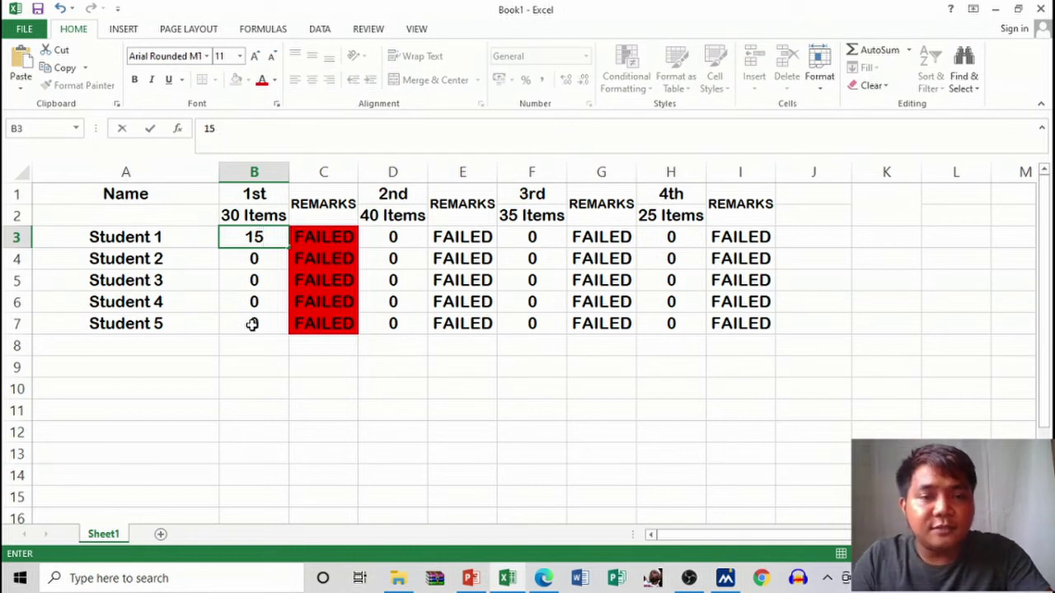
{"action": "key", "text": "Return"}
{"action": "type", "text": "1"}
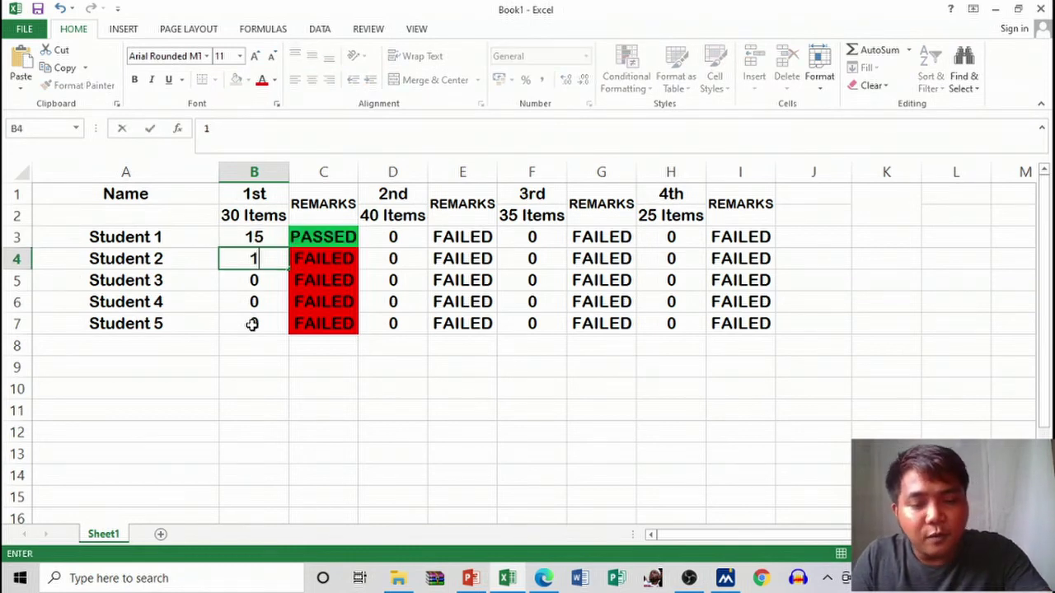
{"action": "type", "text": "6"}
{"action": "key", "text": "Return"}
{"action": "type", "text": "12"}
{"action": "key", "text": "Return"}
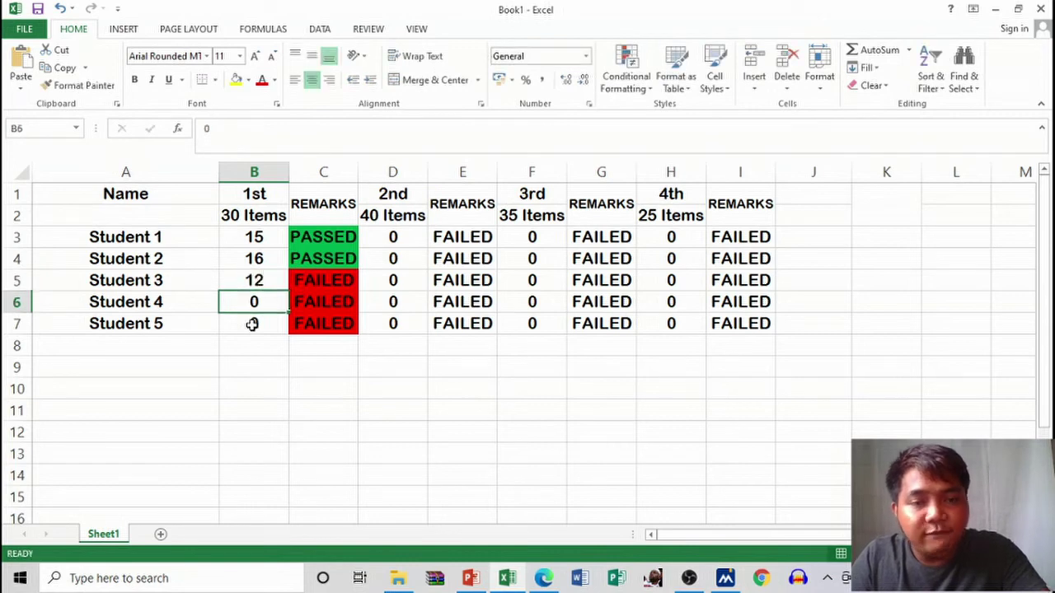
{"action": "type", "text": "1"}
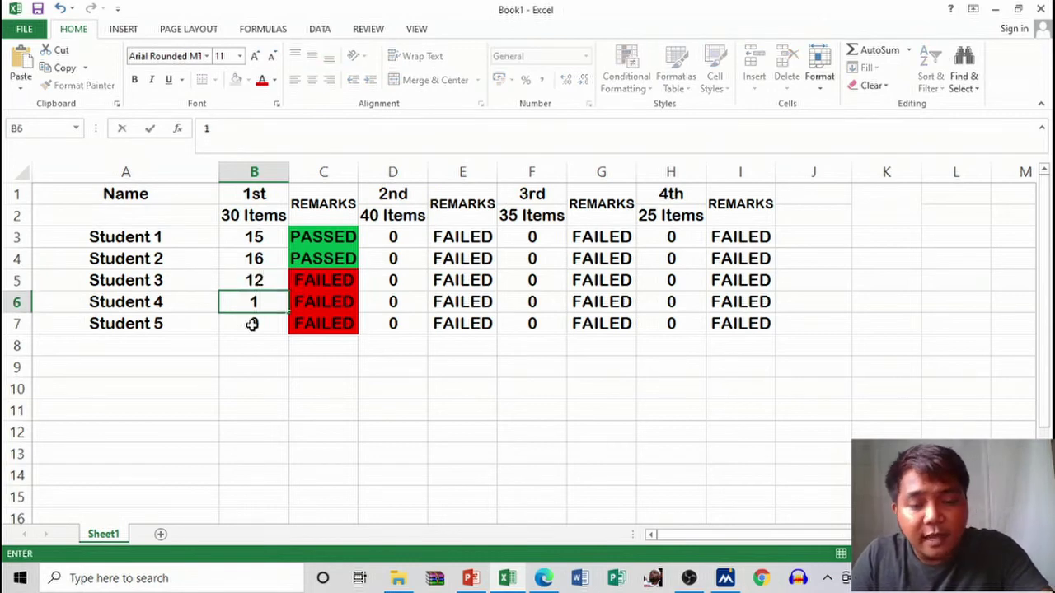
{"action": "type", "text": "9"}
{"action": "key", "text": "Return"}
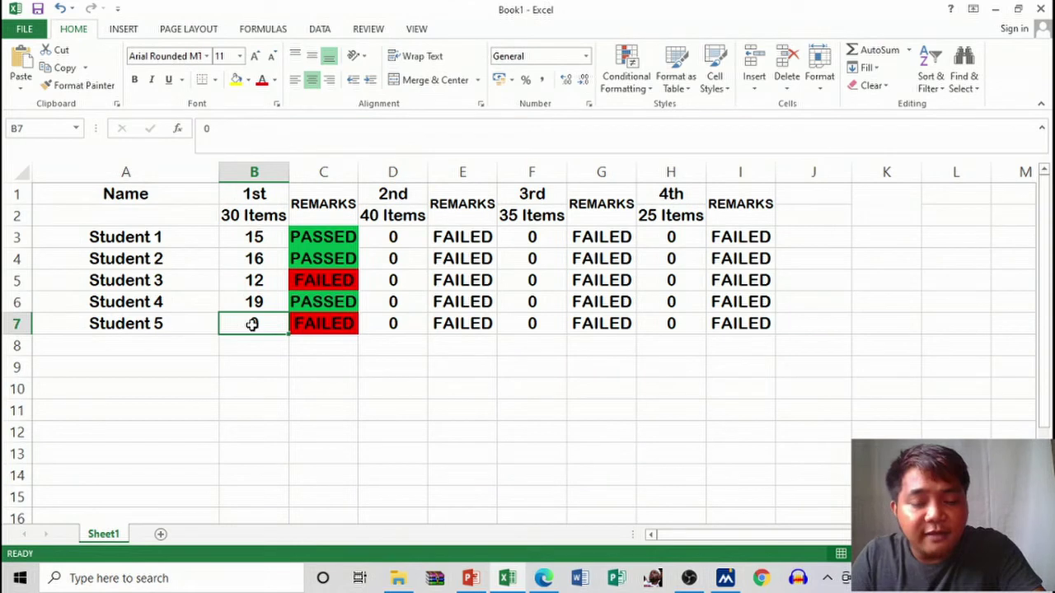
{"action": "type", "text": "23"}
{"action": "key", "text": "Tab"}
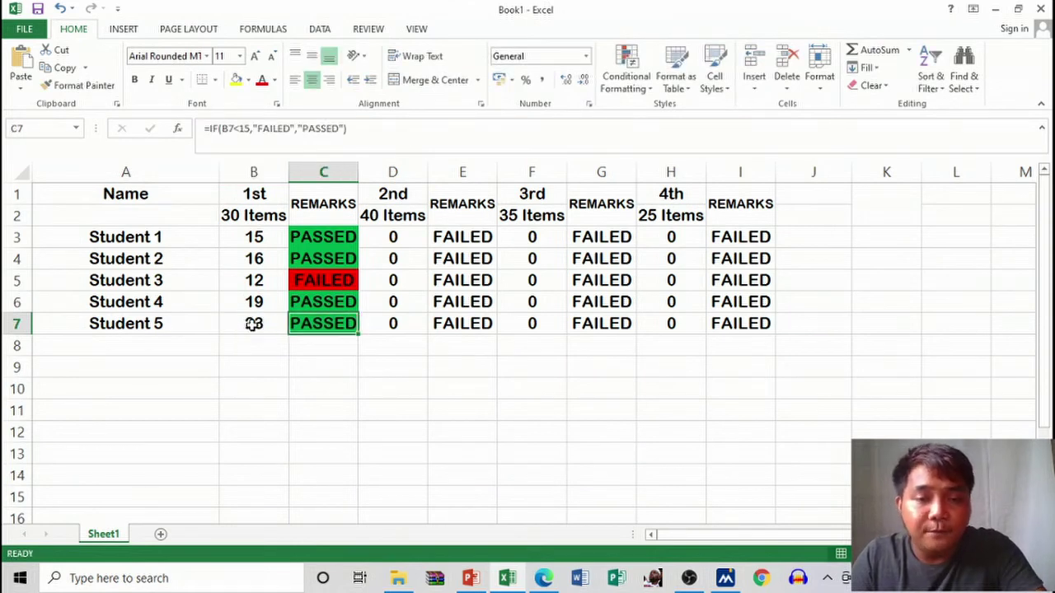
{"action": "key", "text": "Tab"}
{"action": "key", "text": "Up"}
{"action": "key", "text": "Up"}
{"action": "key", "text": "Up"}
{"action": "key", "text": "Up"}
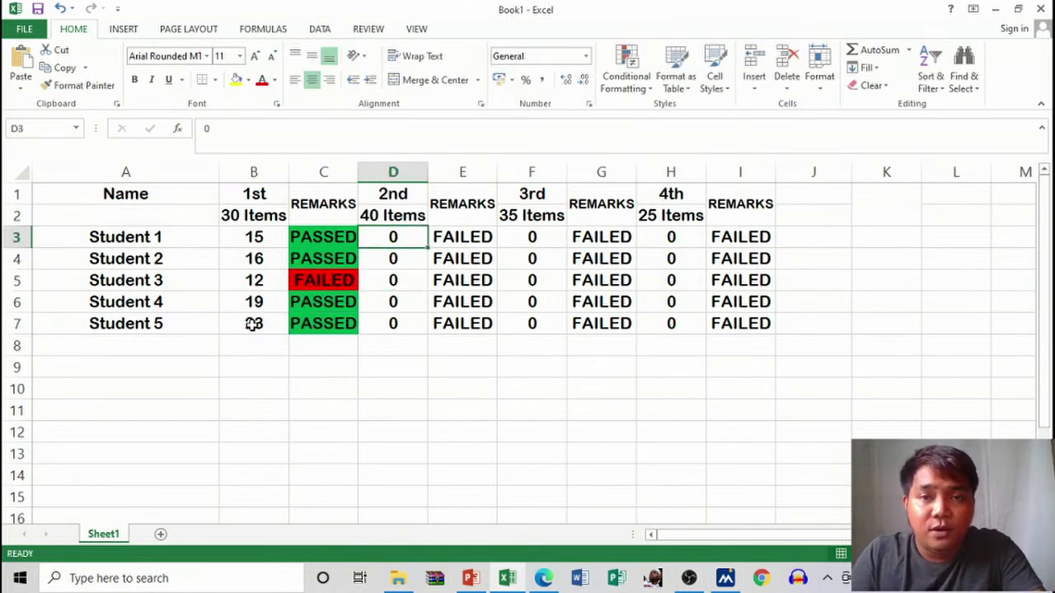
- Give E3 a green-fill Text that Contains rule for PASSED and copy it to E7
{"action": "left_click", "coordinate": [477, 237]}
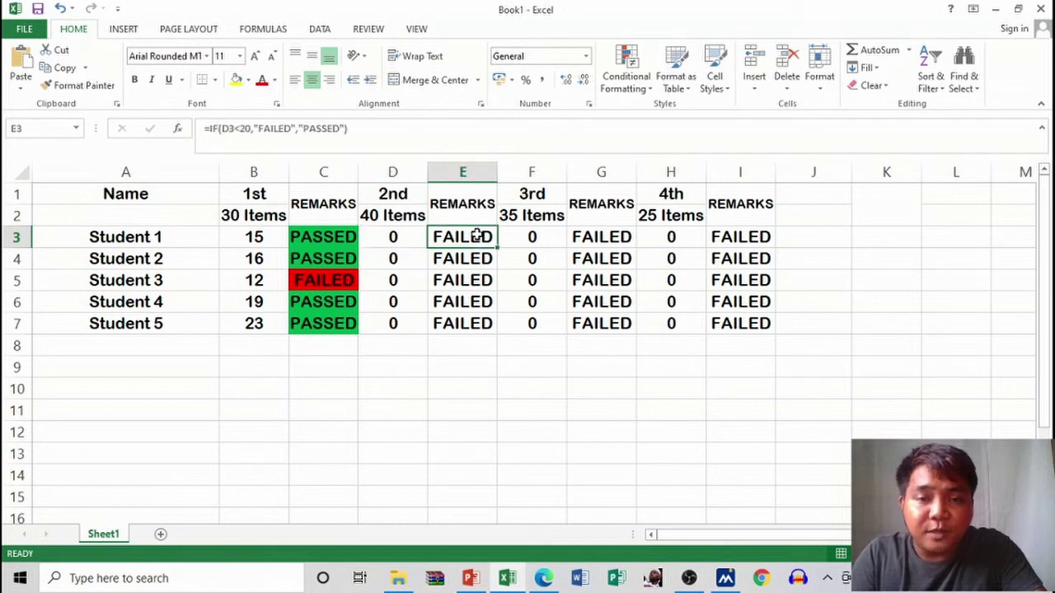
{"action": "left_click", "coordinate": [626, 88]}
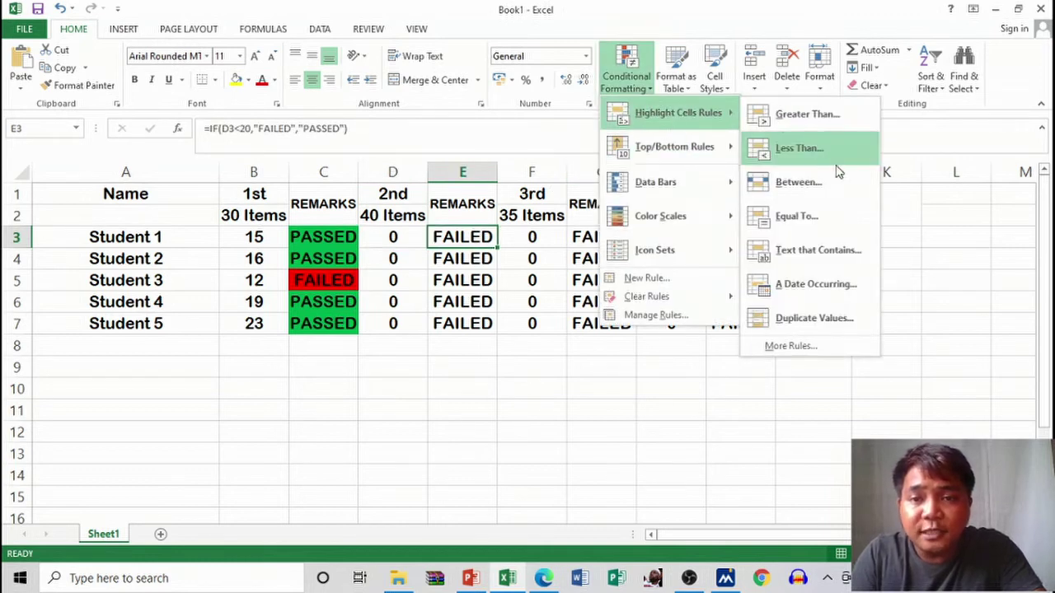
{"action": "left_click", "coordinate": [827, 261]}
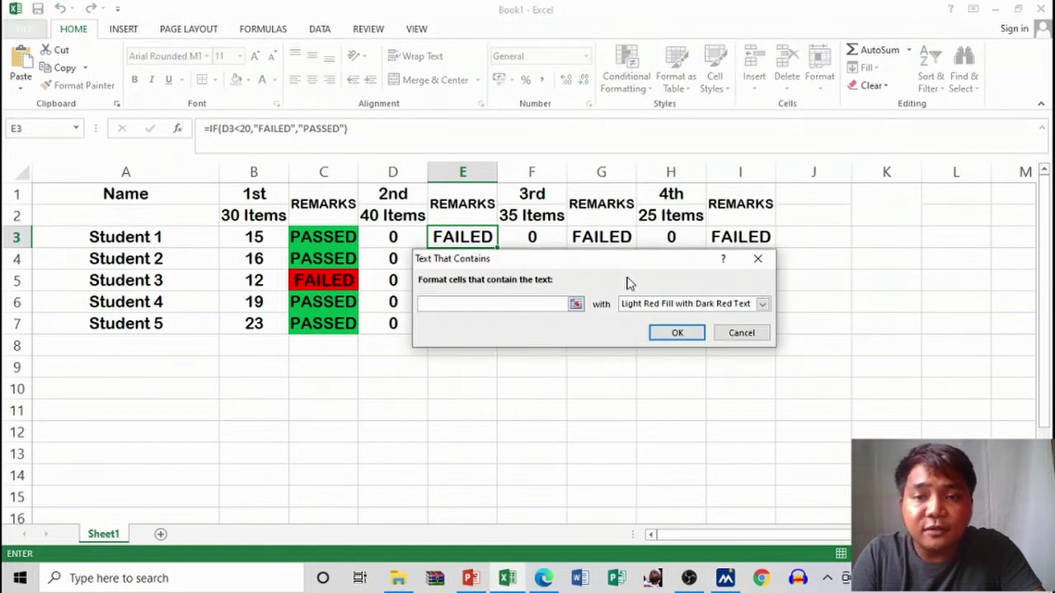
{"action": "type", "text": "PASSED"}
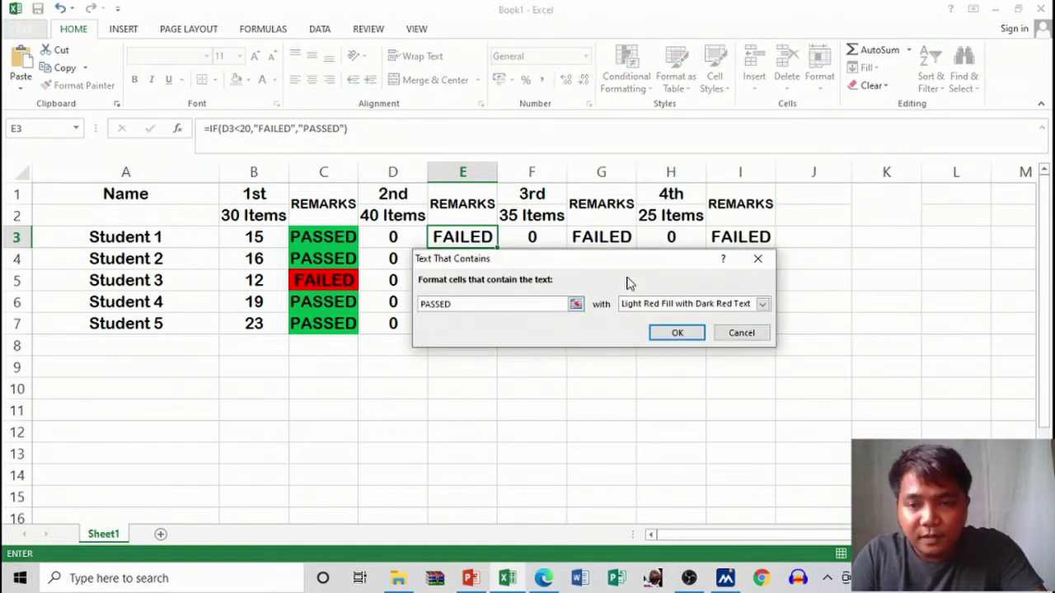
{"action": "left_click", "coordinate": [763, 305]}
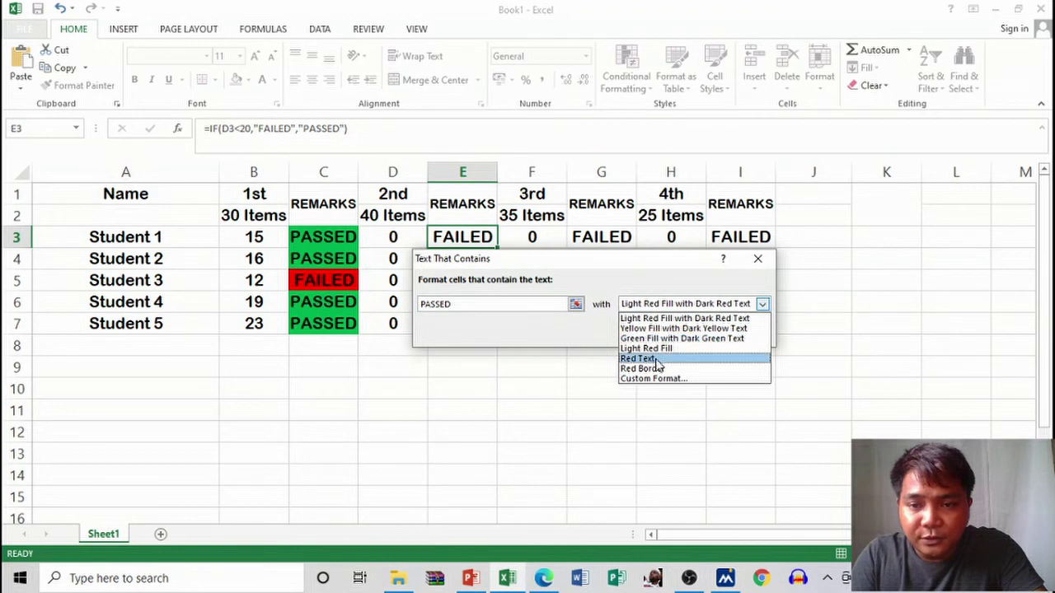
{"action": "left_click", "coordinate": [650, 378]}
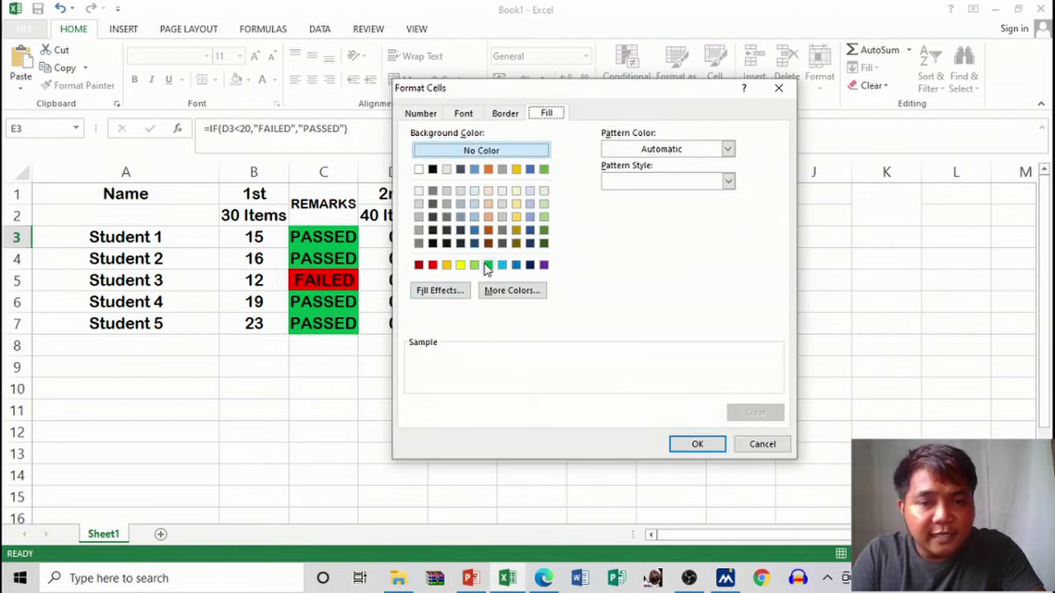
{"action": "left_click", "coordinate": [489, 267]}
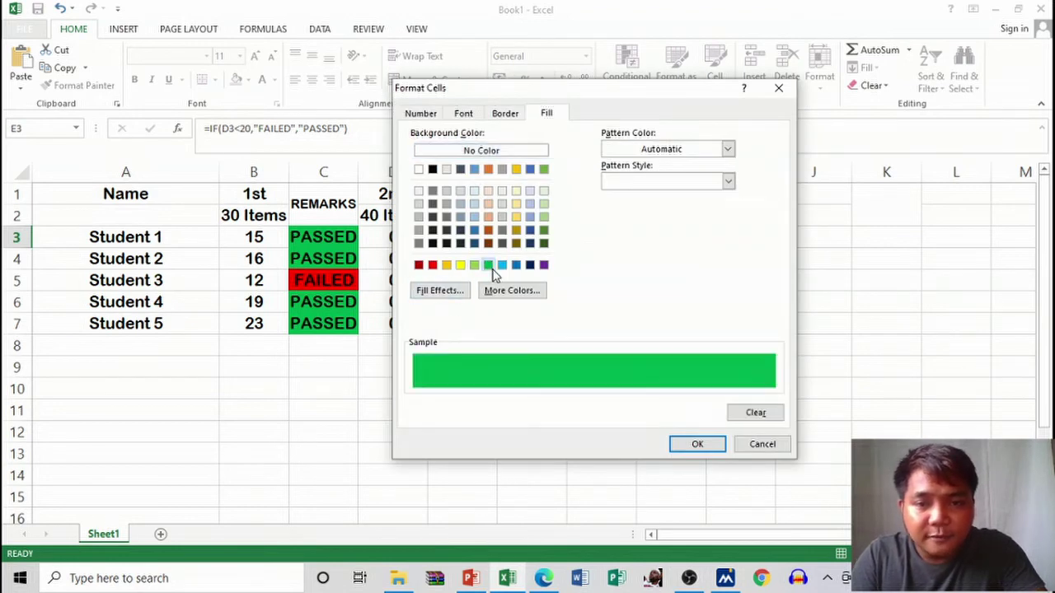
{"action": "left_click", "coordinate": [692, 445]}
{"action": "left_click", "coordinate": [675, 332]}
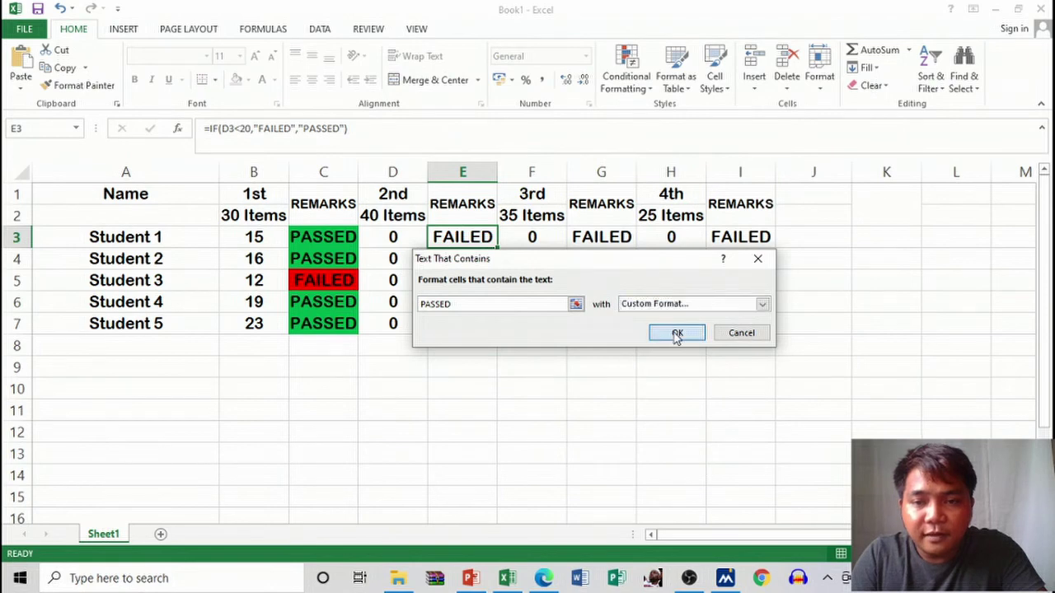
{"action": "double_click", "coordinate": [497, 247]}
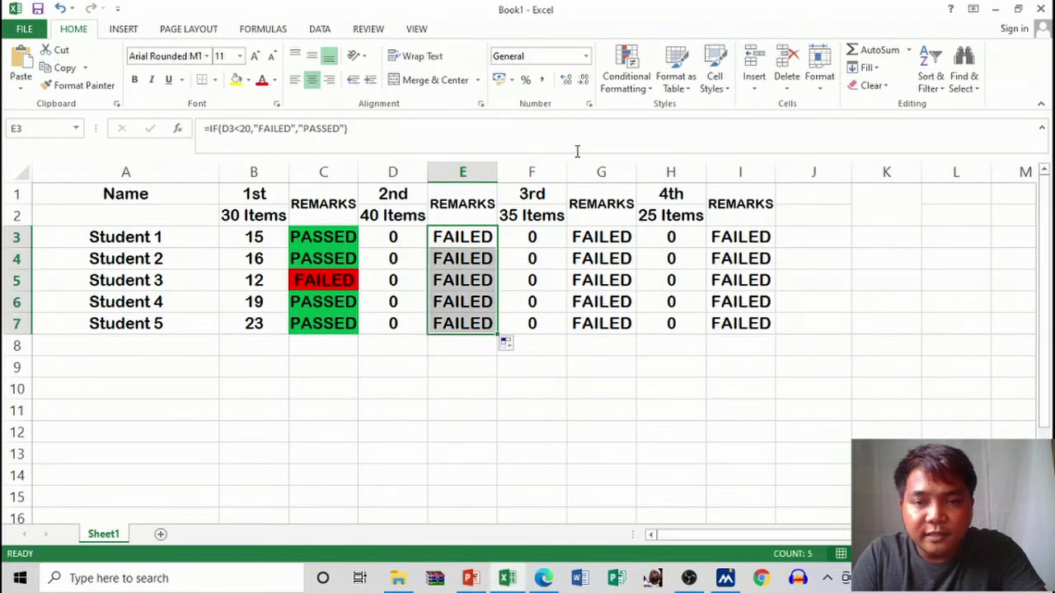
- Select E3 on its own again for the next highlight rule
{"action": "left_click", "coordinate": [636, 92]}
{"action": "left_click", "coordinate": [471, 236]}
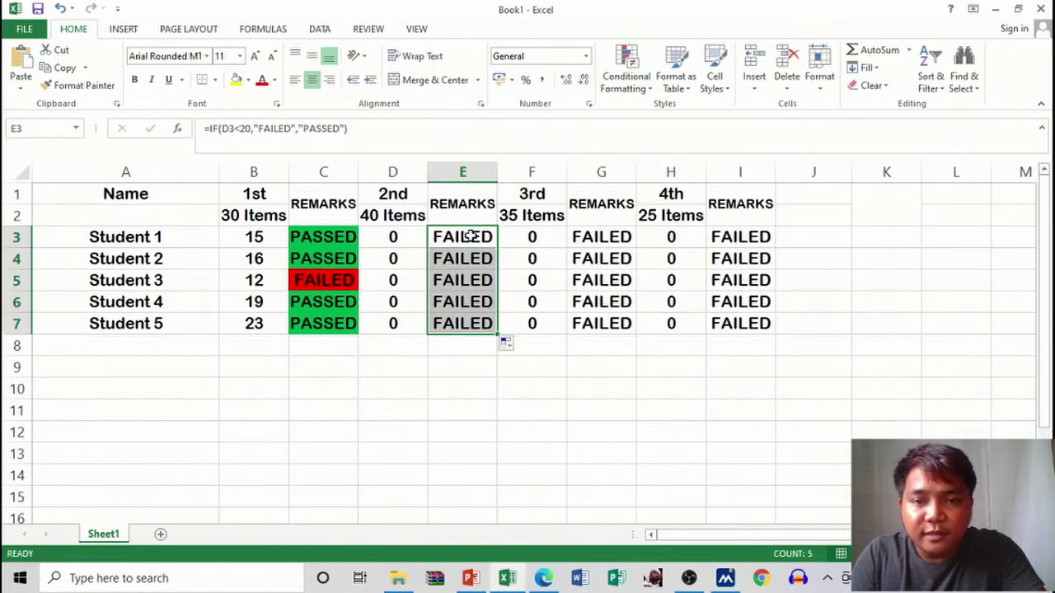
{"action": "left_click", "coordinate": [471, 237]}
{"action": "left_click", "coordinate": [647, 90]}
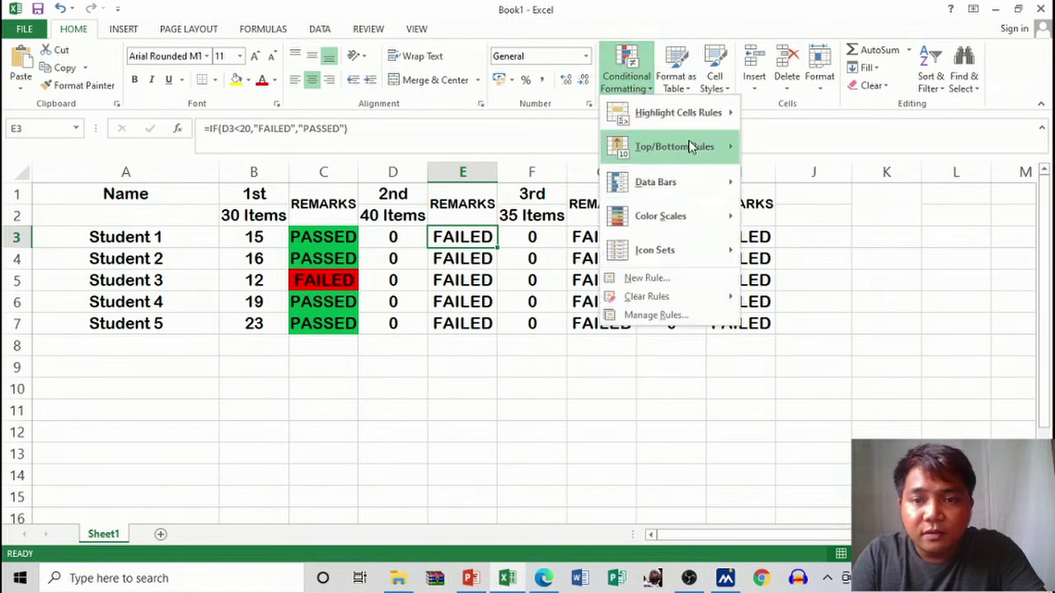
{"action": "mouse_move", "coordinate": [678, 113]}
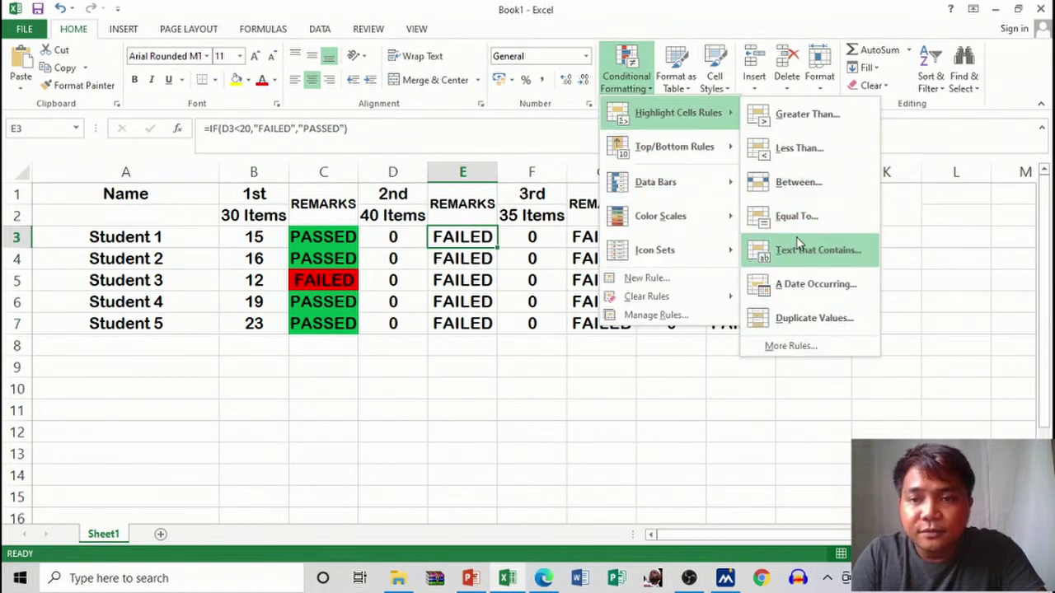
- Add a red-fill Text that Contains rule for FAILED to E3 and copy it to E7
{"action": "left_click", "coordinate": [796, 250]}
{"action": "type", "text": "F"}
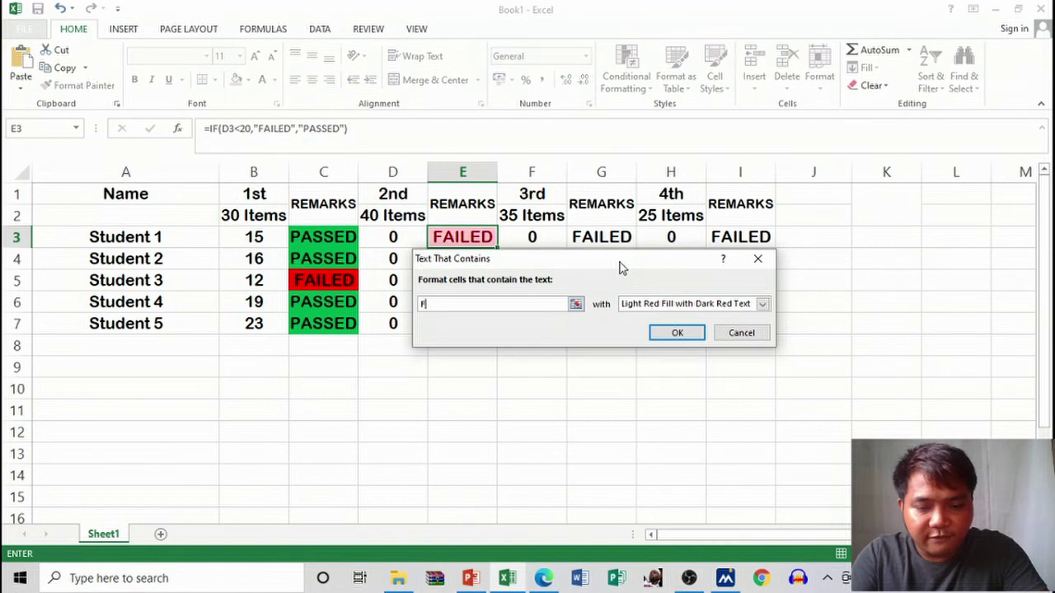
{"action": "type", "text": "AILED"}
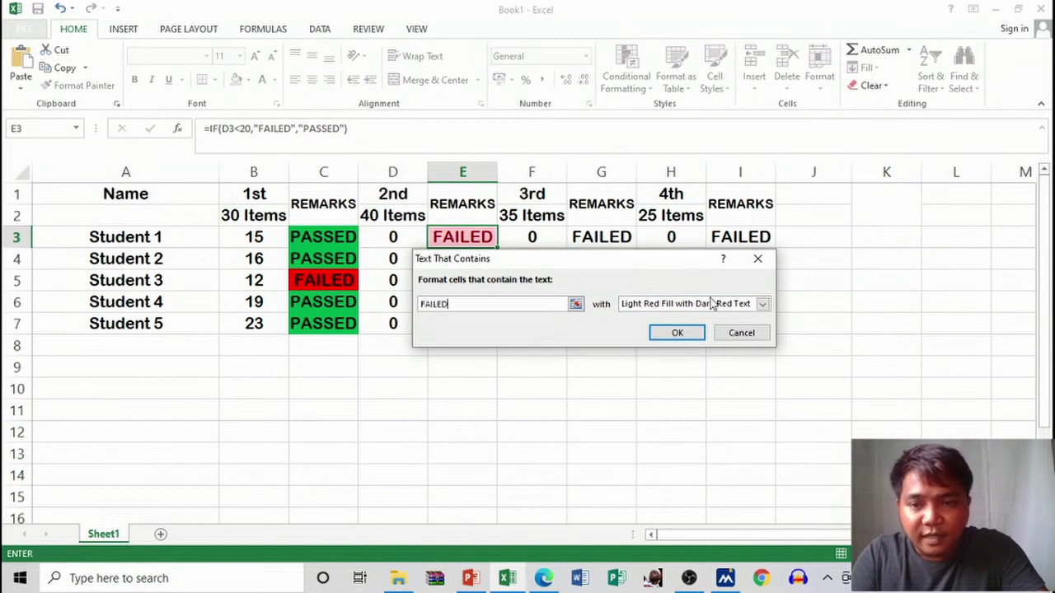
{"action": "left_click", "coordinate": [762, 306]}
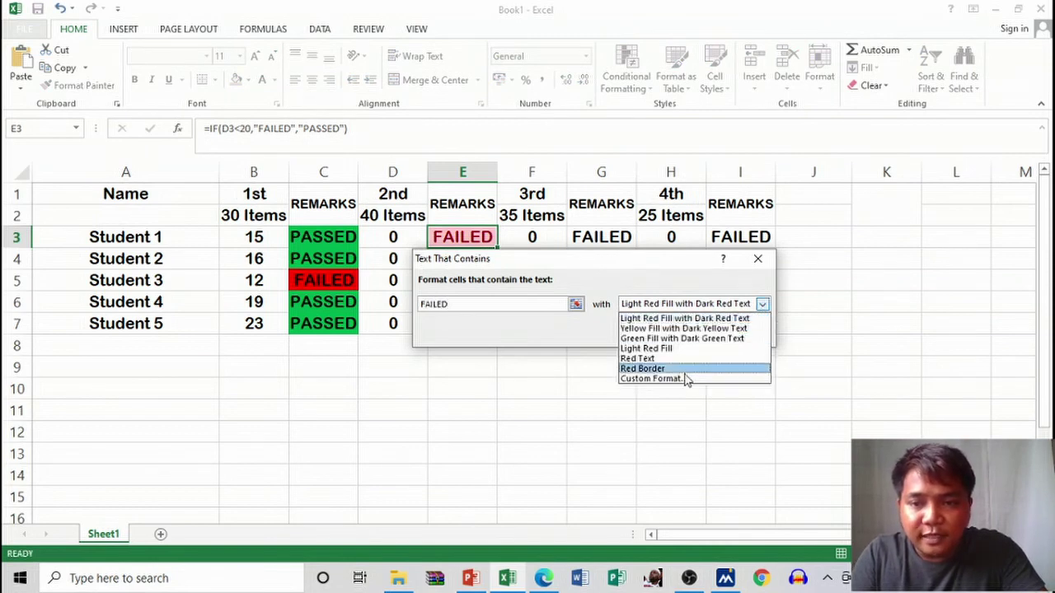
{"action": "left_click", "coordinate": [677, 377]}
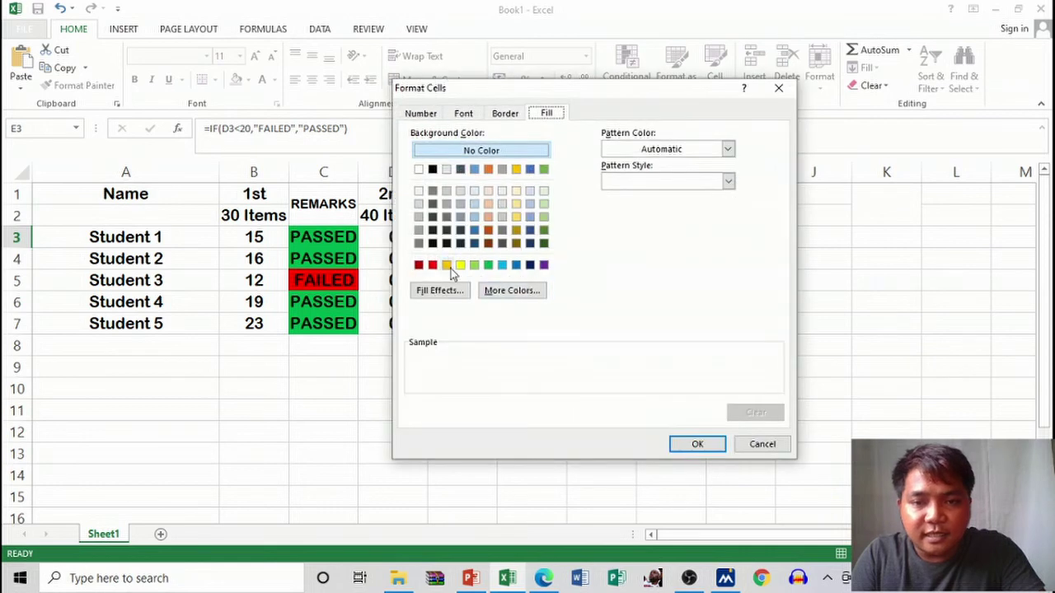
{"action": "left_click", "coordinate": [431, 264]}
{"action": "left_click", "coordinate": [693, 446]}
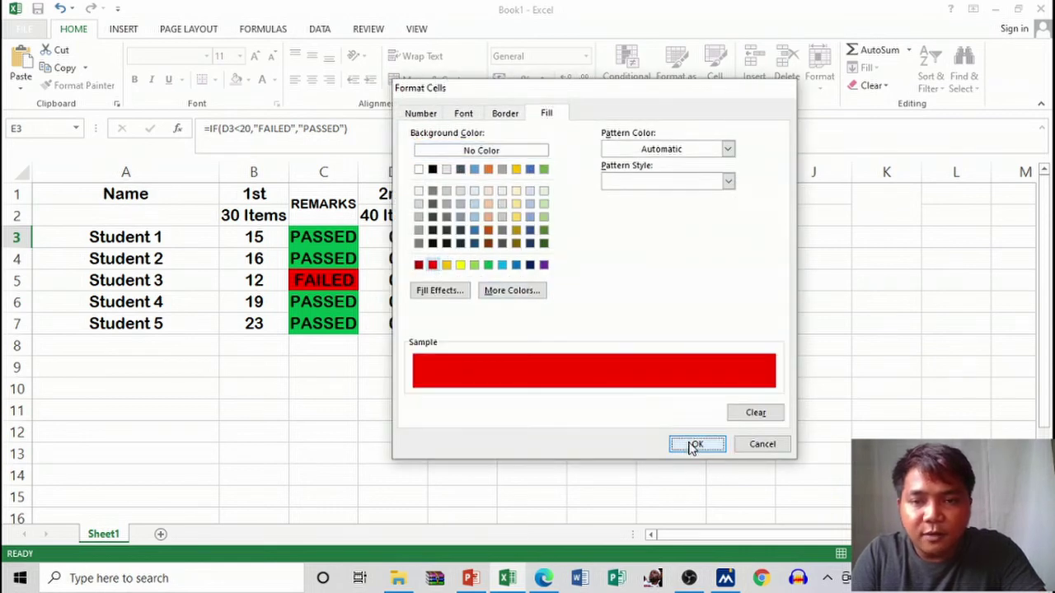
{"action": "left_click", "coordinate": [677, 334]}
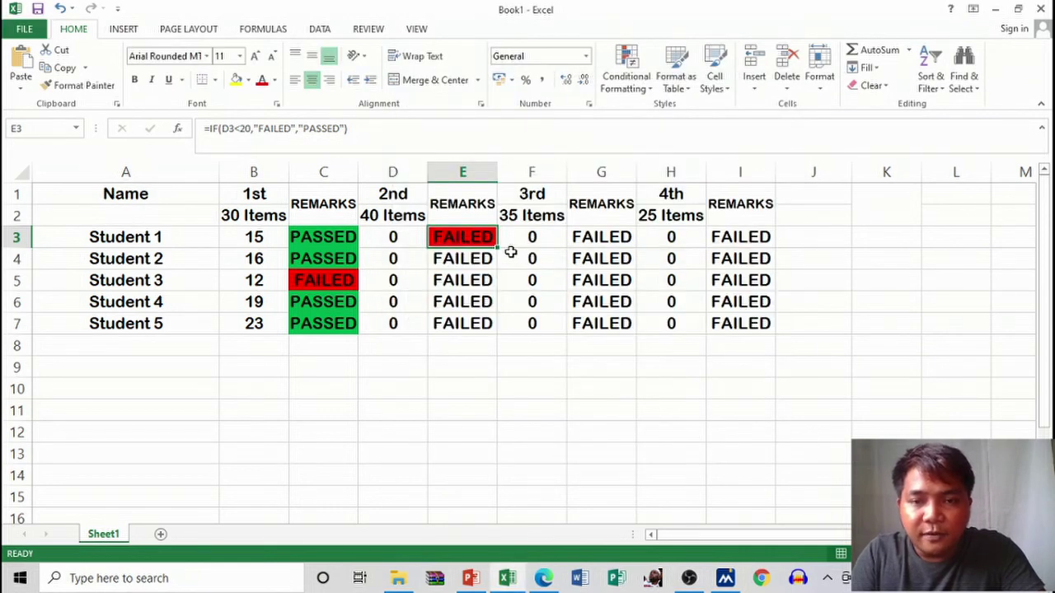
{"action": "left_click_drag", "start_coordinate": [497, 247], "coordinate": [498, 328]}
- Clear the zero 2nd-quiz scores from D3:D7
{"action": "left_click_drag", "start_coordinate": [387, 238], "coordinate": [384, 321]}
{"action": "key", "text": "Delete"}
{"action": "key", "text": "Up"}
{"action": "key", "text": "Down"}
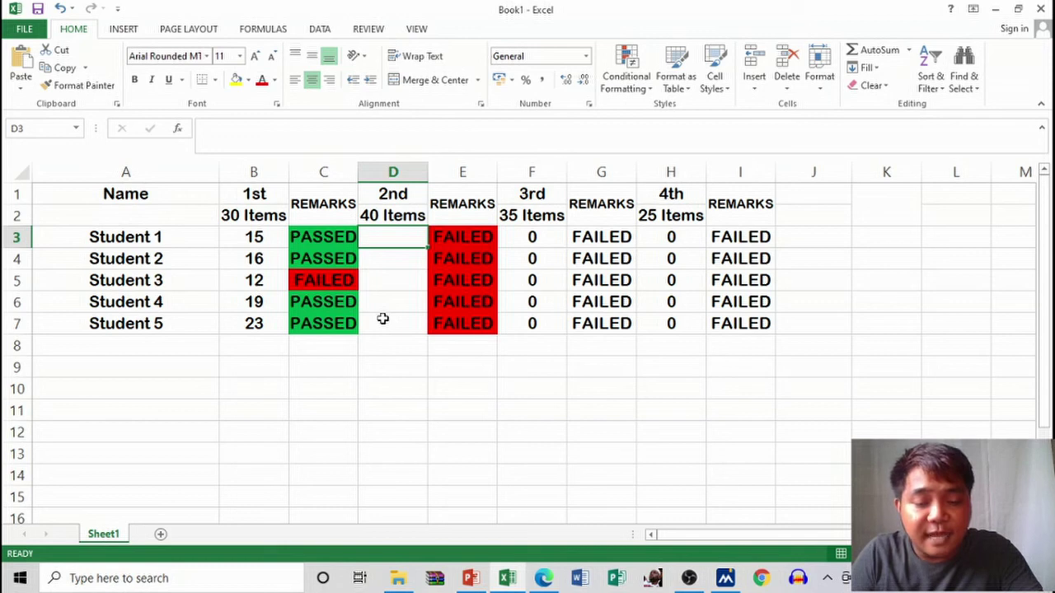
- Enter 2nd-quiz scores 14, 20, 23, 24 and 11 in D3:D7
{"action": "type", "text": "1"}
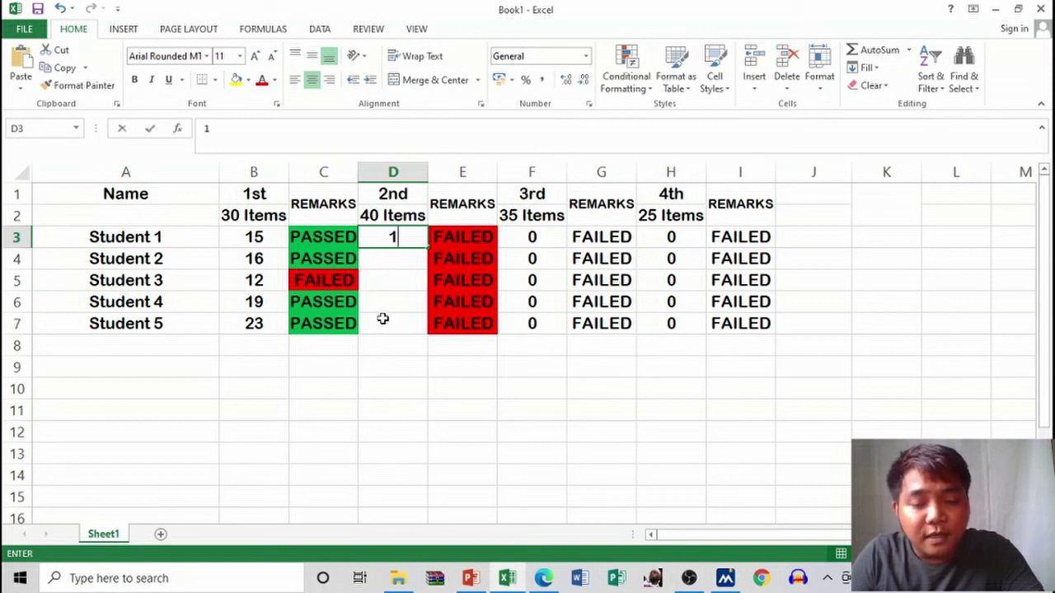
{"action": "type", "text": "4"}
{"action": "key", "text": "Return"}
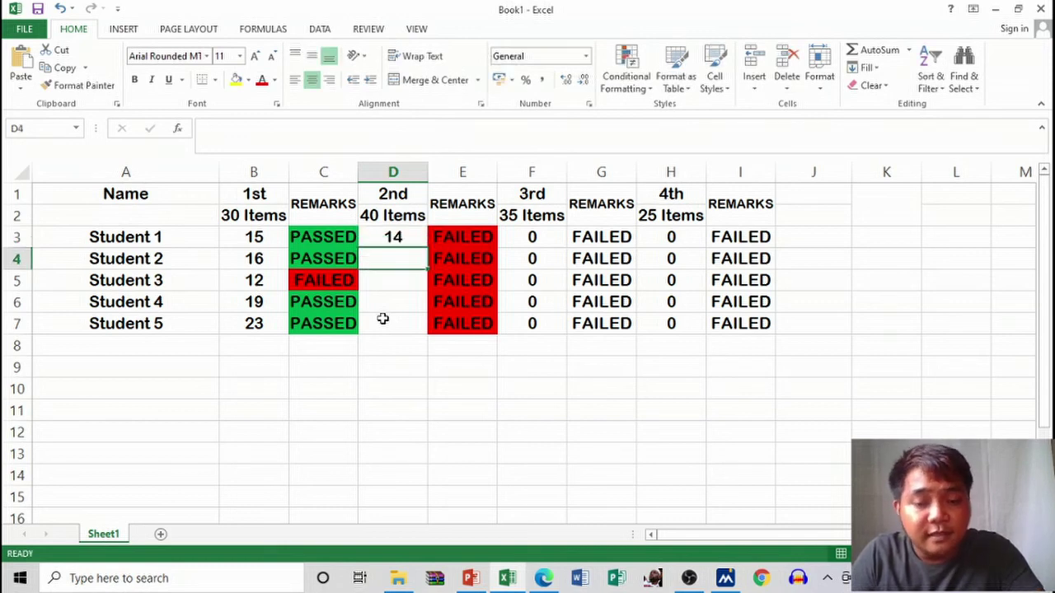
{"action": "type", "text": "20"}
{"action": "key", "text": "Return"}
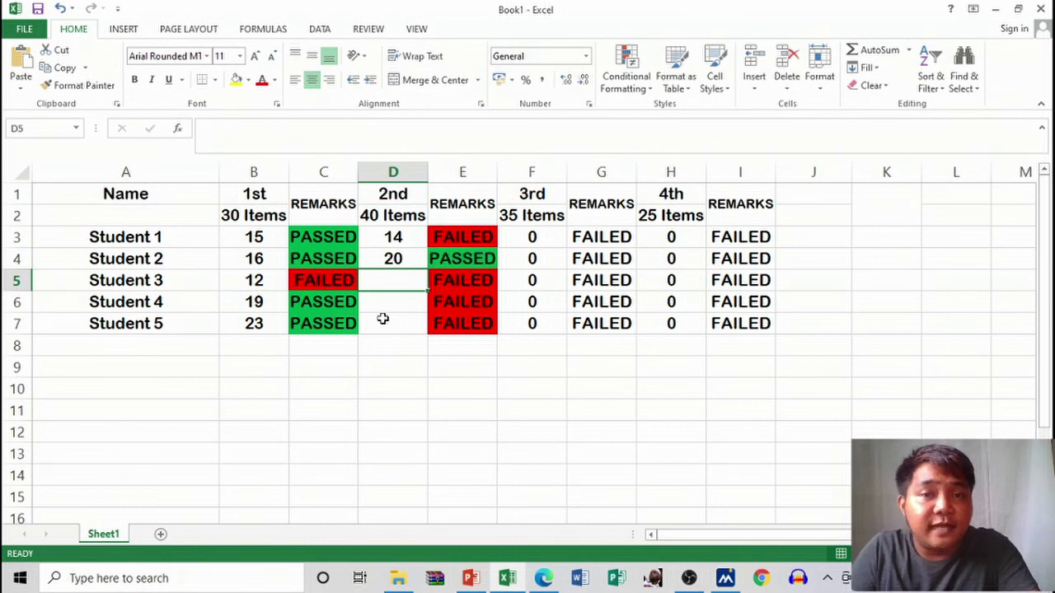
{"action": "type", "text": "23"}
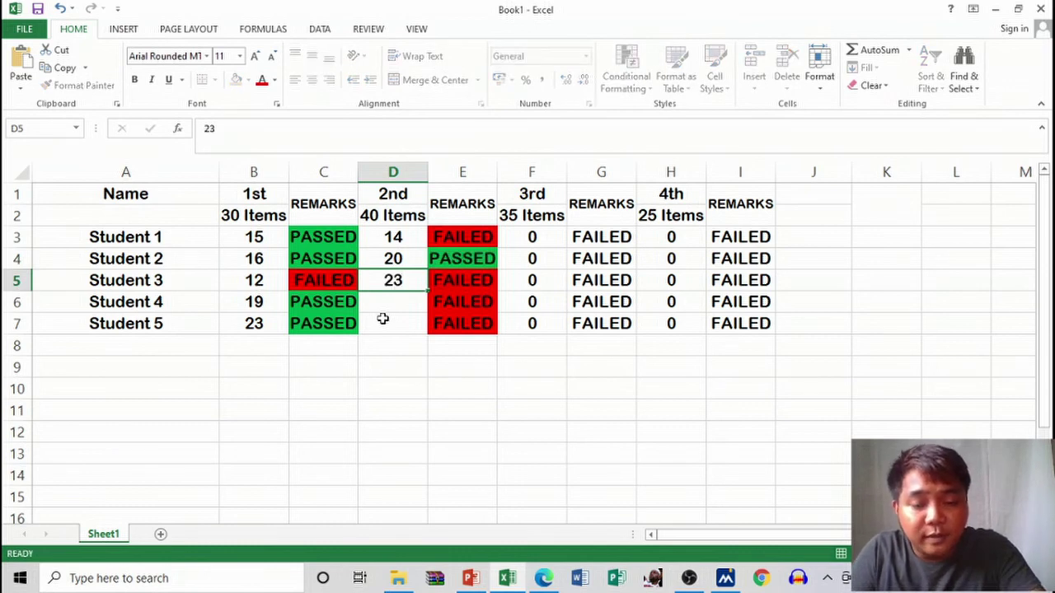
{"action": "key", "text": "Return"}
{"action": "type", "text": "24"}
{"action": "key", "text": "Return"}
{"action": "type", "text": "1"}
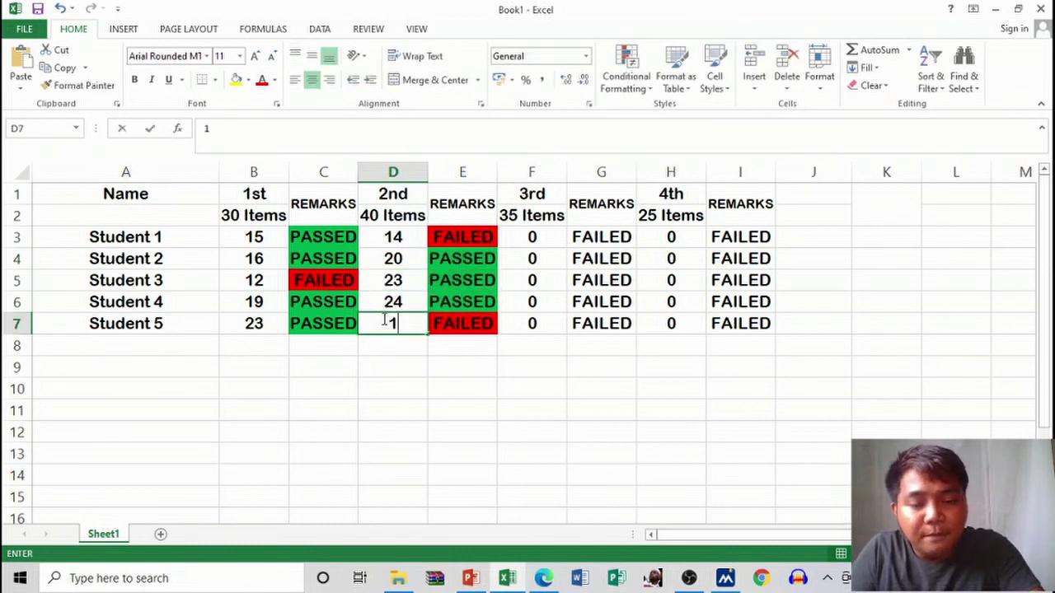
{"action": "type", "text": "1"}
{"action": "key", "text": "Tab"}
{"action": "left_click", "coordinate": [383, 320]}
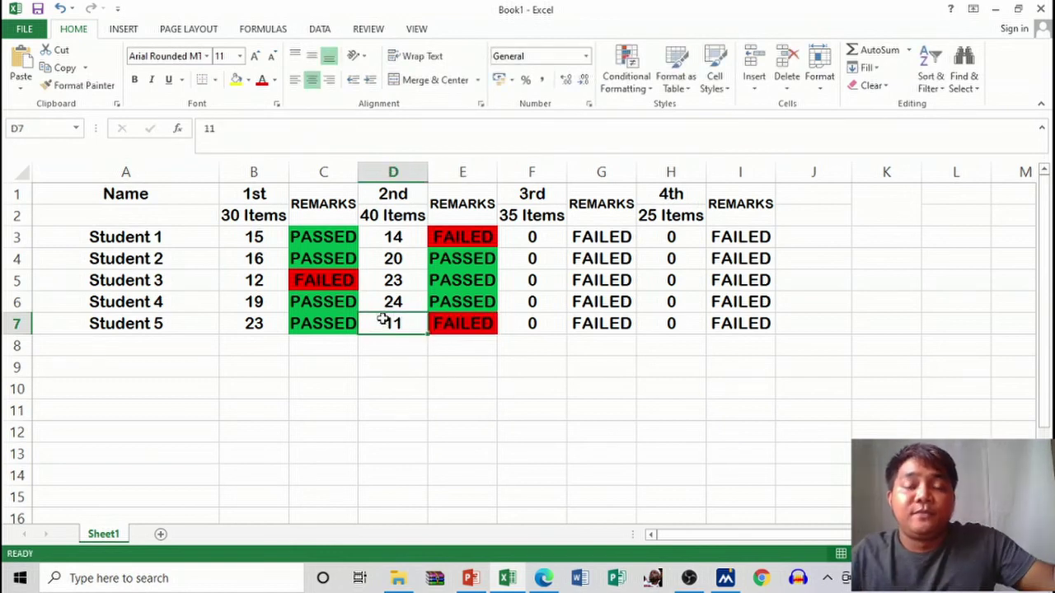